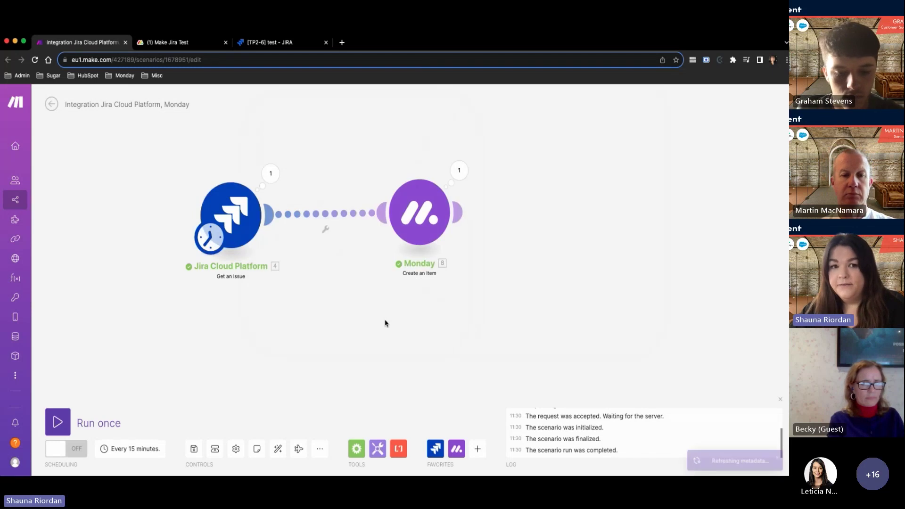
Review the available connections in the Monday Create an Item module and the form for creating a new connection, keeping the selected one
{"action": "left_click", "coordinate": [418, 219]}
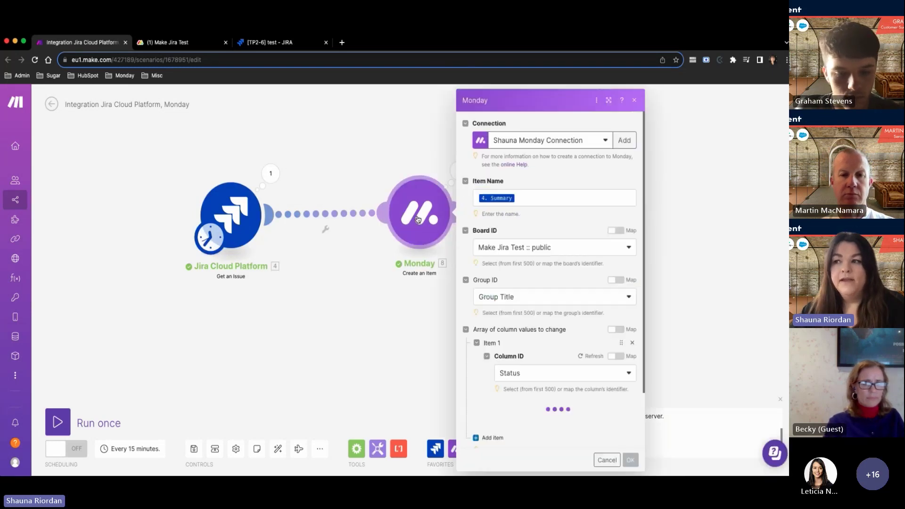
{"action": "left_click", "coordinate": [584, 144]}
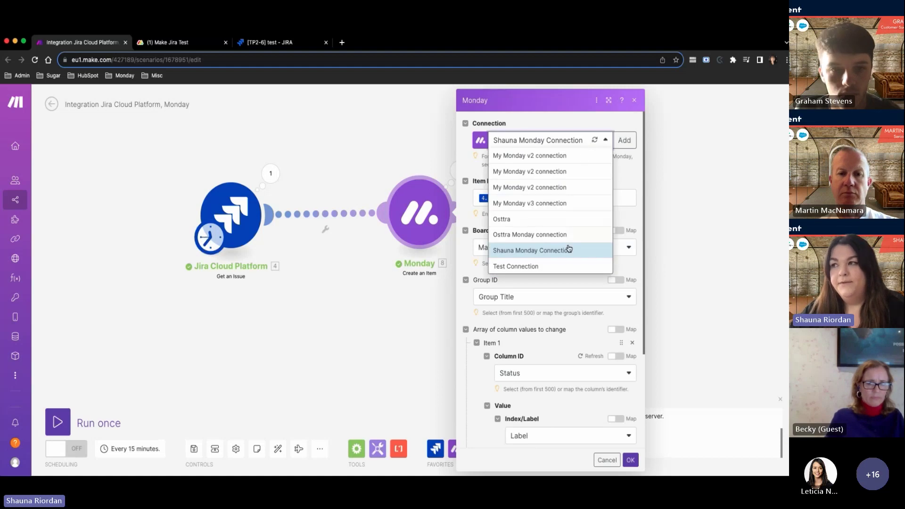
{"action": "left_click", "coordinate": [569, 249]}
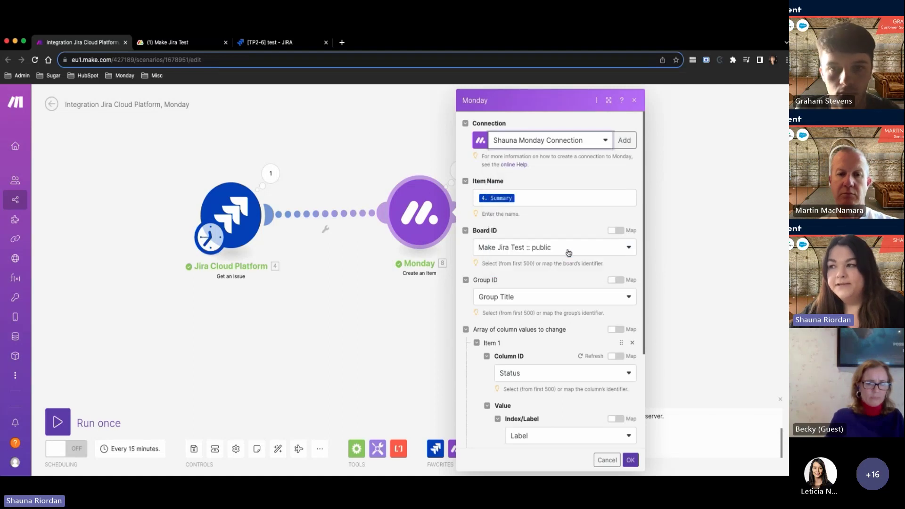
{"action": "left_click", "coordinate": [624, 141]}
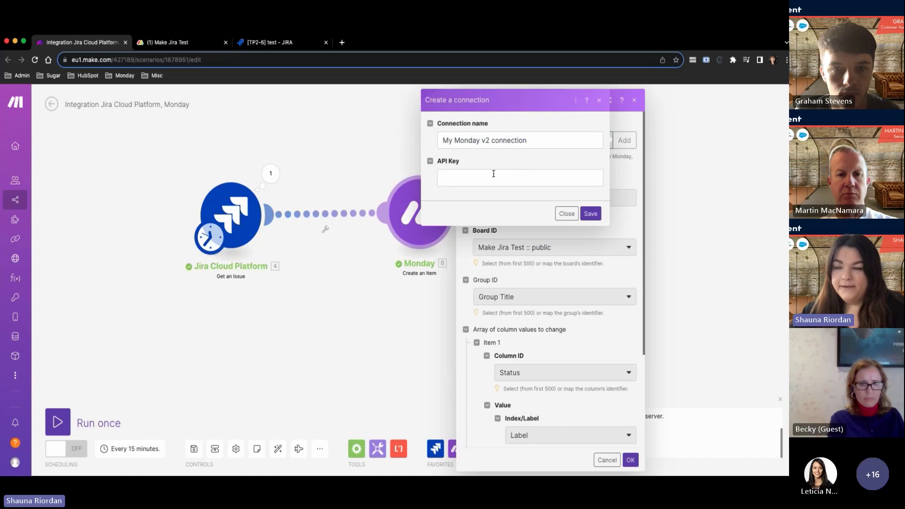
{"action": "left_click", "coordinate": [566, 213]}
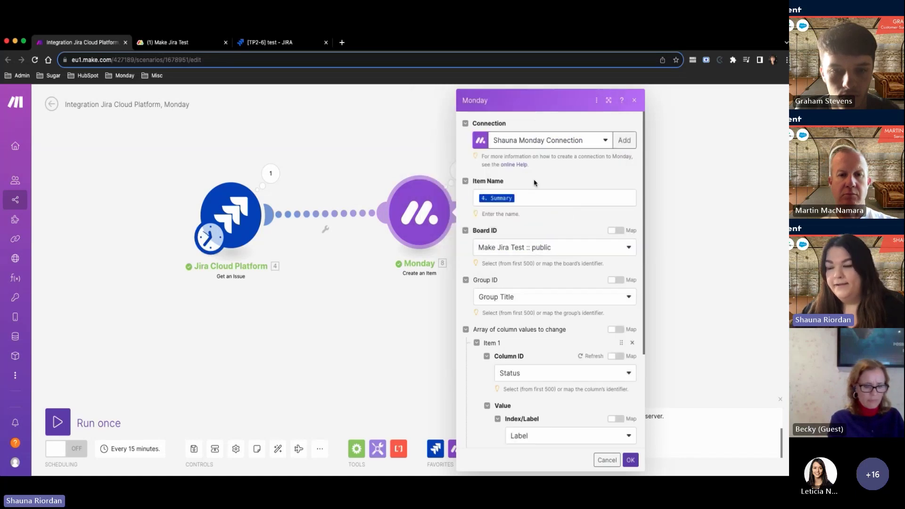
Review the Item Name, board and Status label mappings in the Monday Create an Item module and accept its settings
{"action": "left_click", "coordinate": [522, 198]}
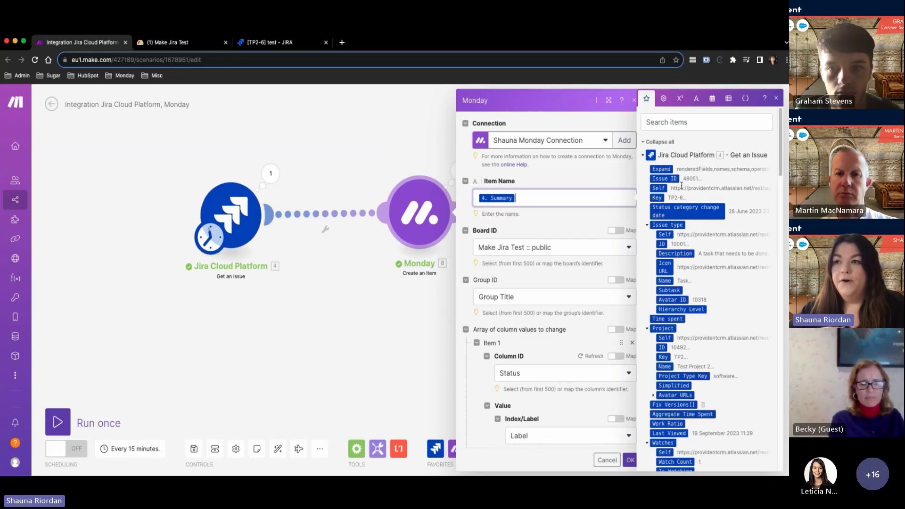
{"action": "left_click", "coordinate": [519, 241]}
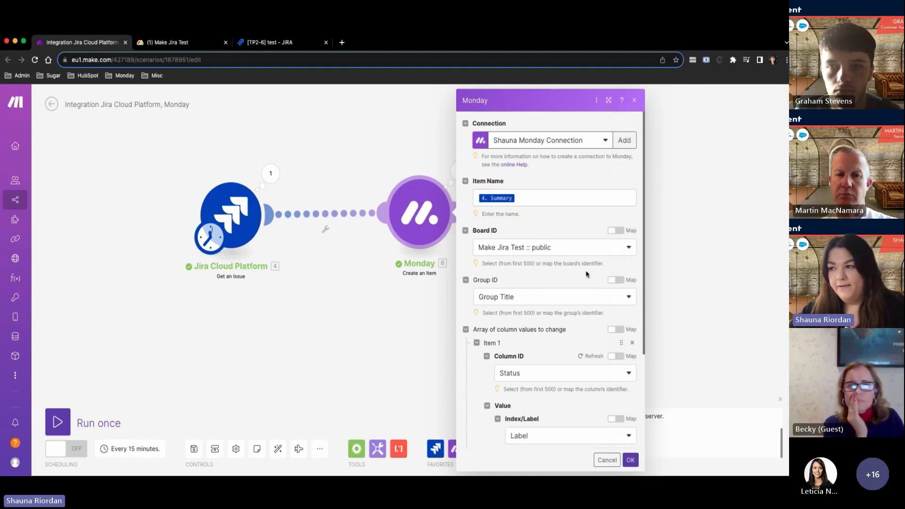
{"action": "scroll", "coordinate": [584, 278], "scroll_direction": "down", "scroll_amount": 2}
{"action": "scroll", "coordinate": [538, 242], "scroll_direction": "down", "scroll_amount": 3}
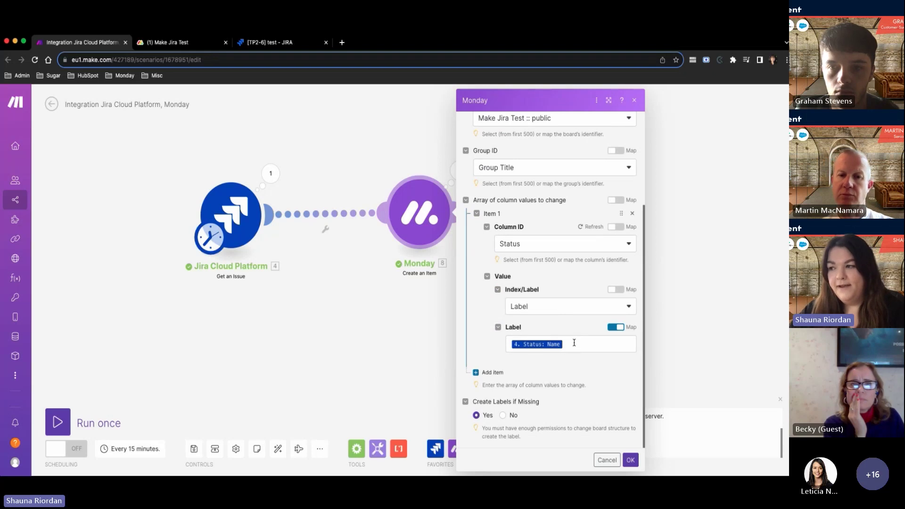
{"action": "left_click", "coordinate": [630, 460]}
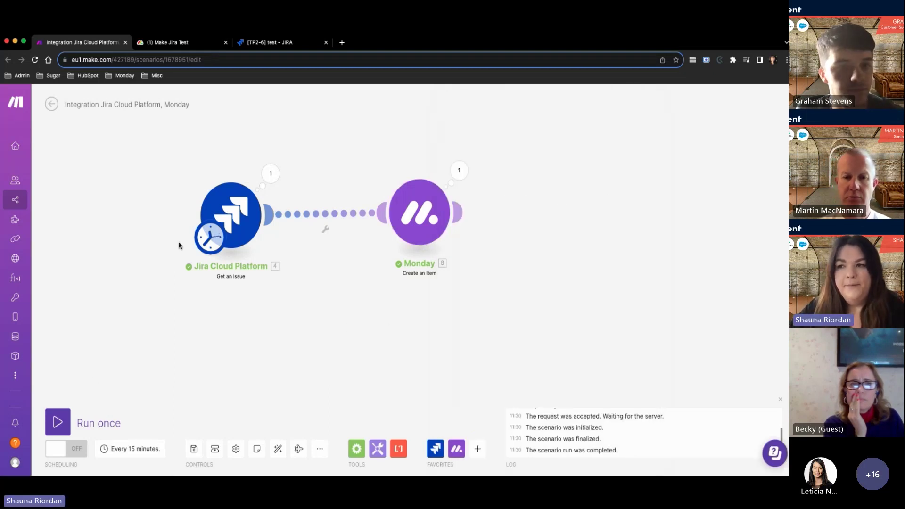
Run the Jira-to-Monday scenario once and inspect the Jira Get an Issue module's input and output bundles
{"action": "left_click", "coordinate": [57, 423]}
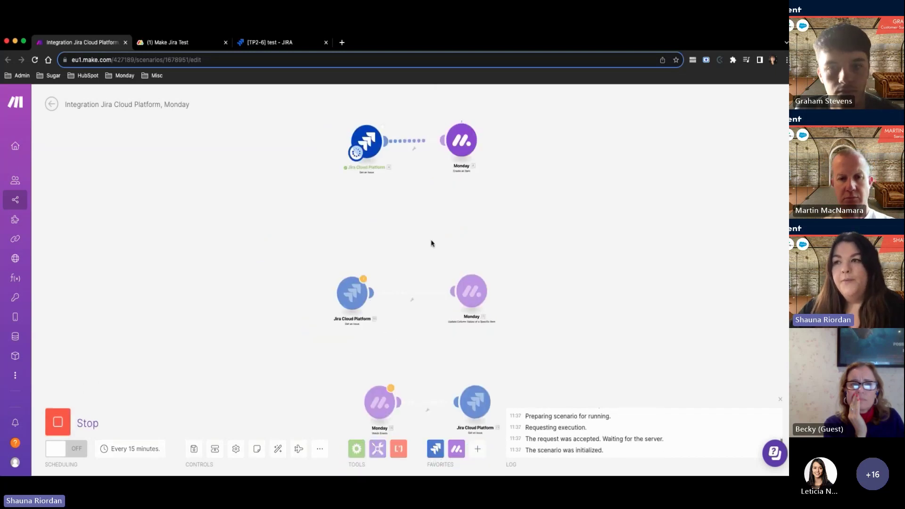
{"action": "left_click_drag", "start_coordinate": [431, 243], "coordinate": [426, 383]}
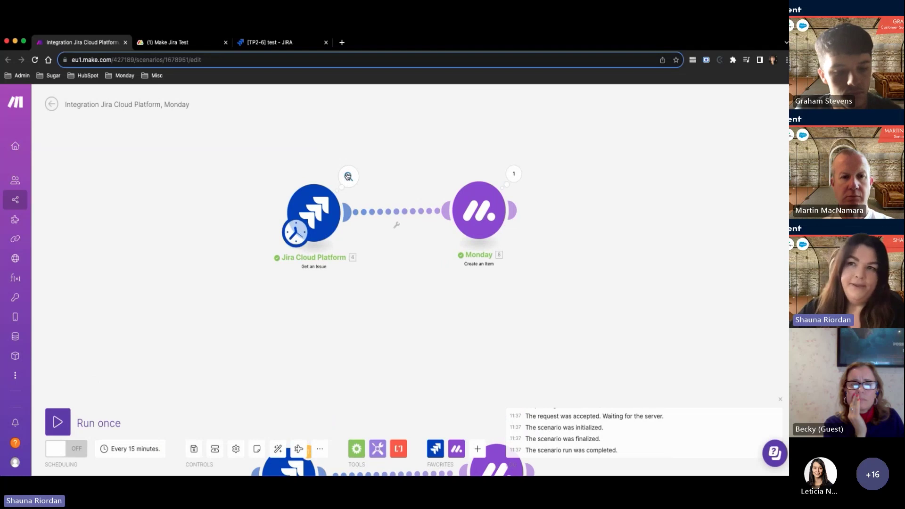
{"action": "left_click", "coordinate": [349, 177]}
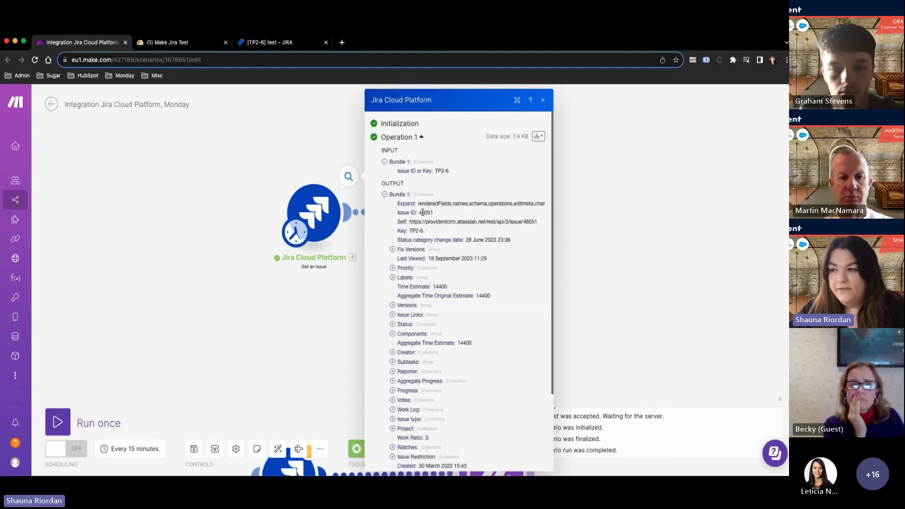
{"action": "left_click", "coordinate": [384, 194]}
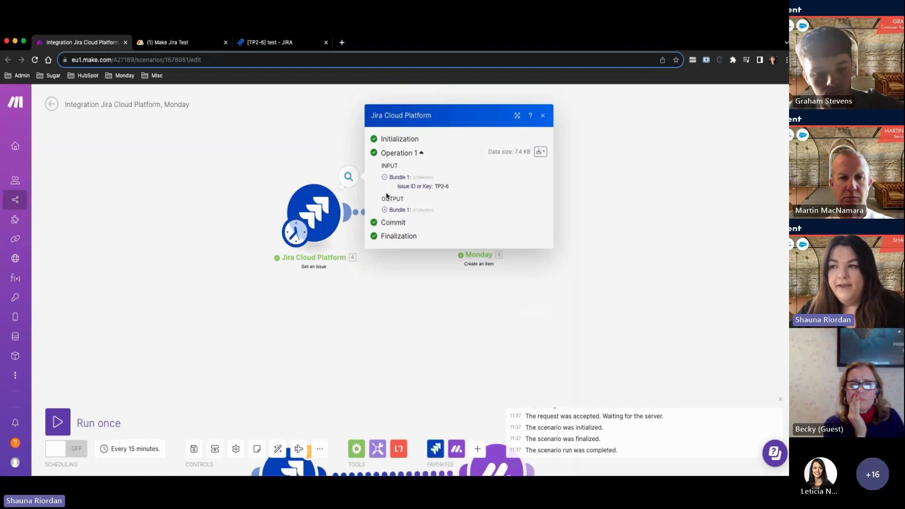
{"action": "left_click", "coordinate": [576, 204]}
Inspect the Monday Create an Item module's run output and check the item on the Make Jira Test board in monday.com
{"action": "left_click", "coordinate": [513, 174]}
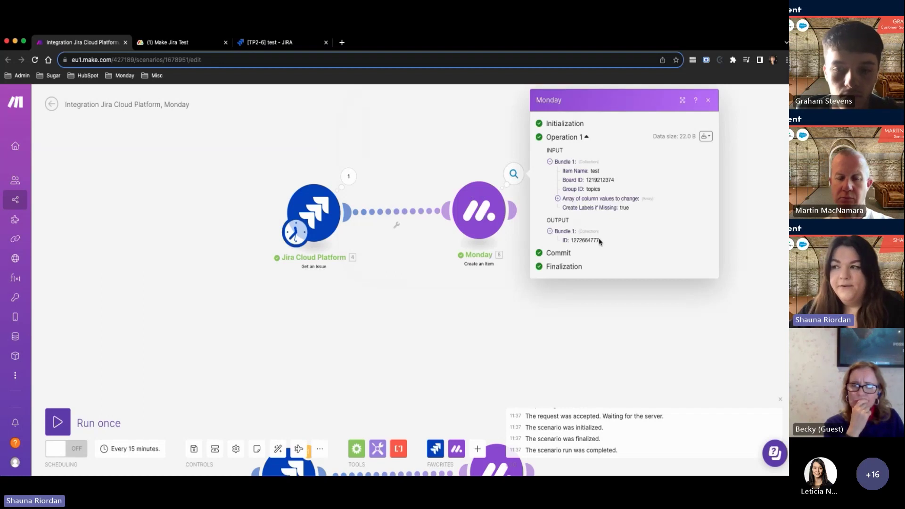
{"action": "left_click", "coordinate": [514, 312]}
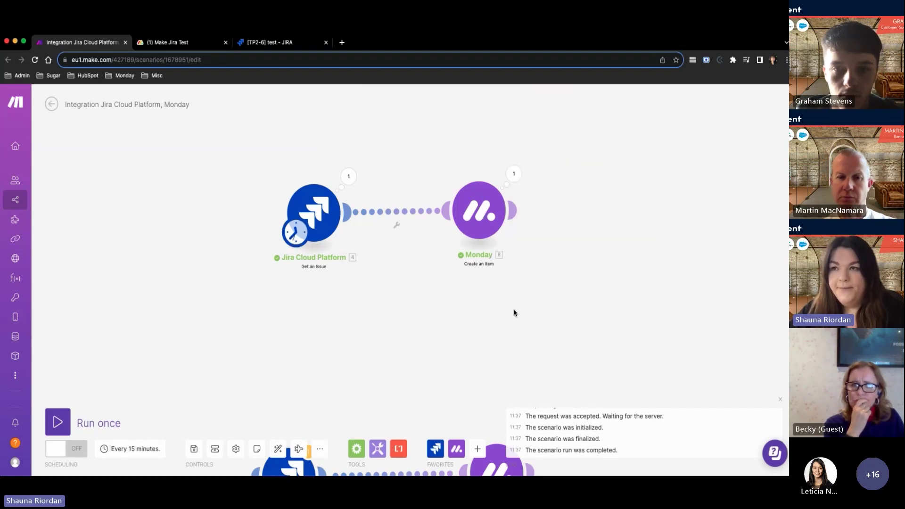
{"action": "left_click", "coordinate": [197, 41]}
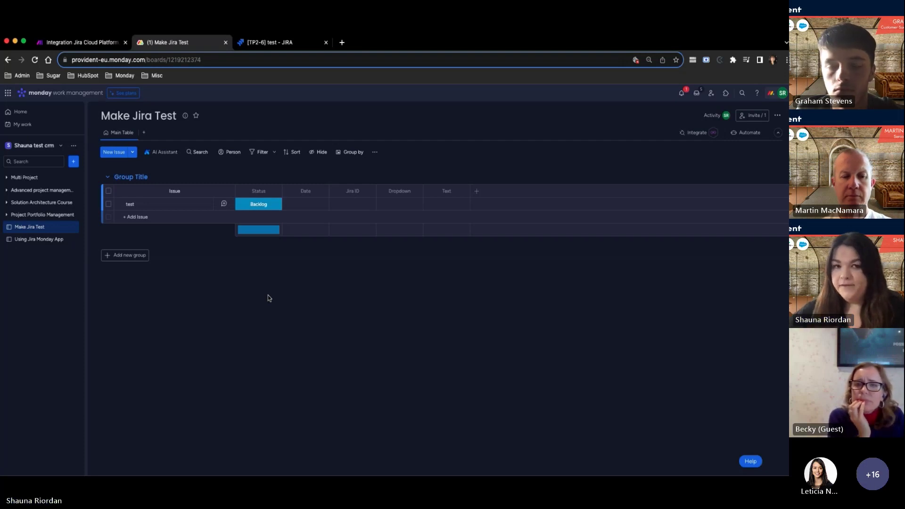
{"action": "key", "text": "super+1"}
{"action": "key", "text": "super+Tab"}
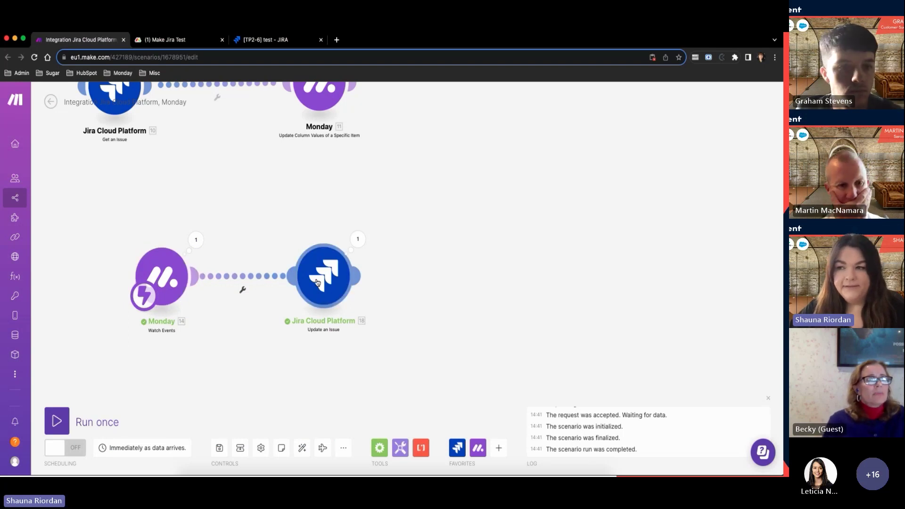
Check the Watch Events module's webhook, then search monday.com's Integrations Center for "webhook" and browse the webhook recipes
{"action": "left_click", "coordinate": [174, 284]}
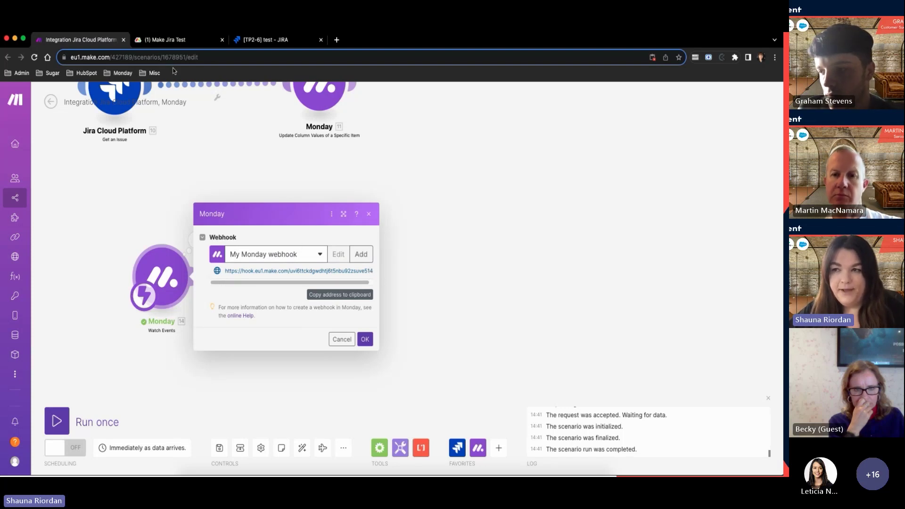
{"action": "left_click", "coordinate": [170, 40]}
{"action": "left_click", "coordinate": [687, 131]}
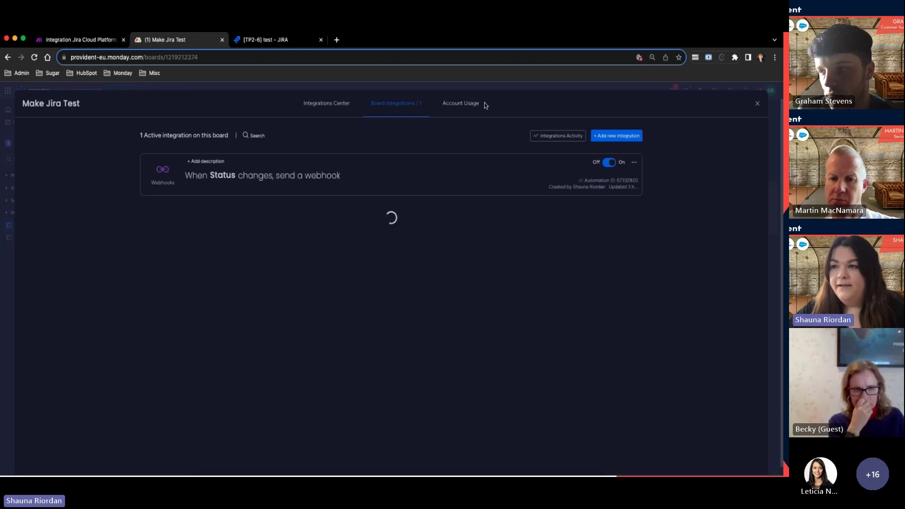
{"action": "left_click", "coordinate": [346, 107]}
{"action": "type", "text": "webhooks"}
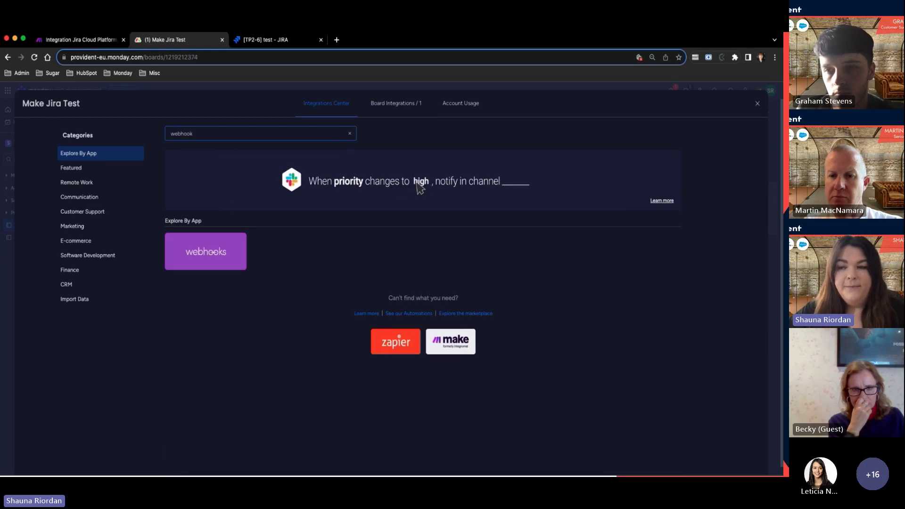
{"action": "left_click", "coordinate": [234, 254]}
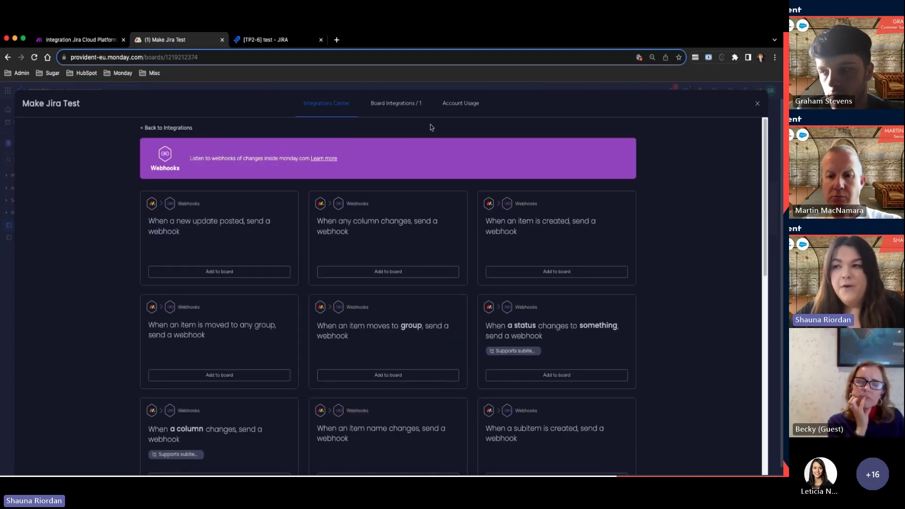
Examine the webhook address and account choices of the board's existing "When Status changes, send a webhook" integration, and close the integrations view
{"action": "left_click", "coordinate": [373, 103]}
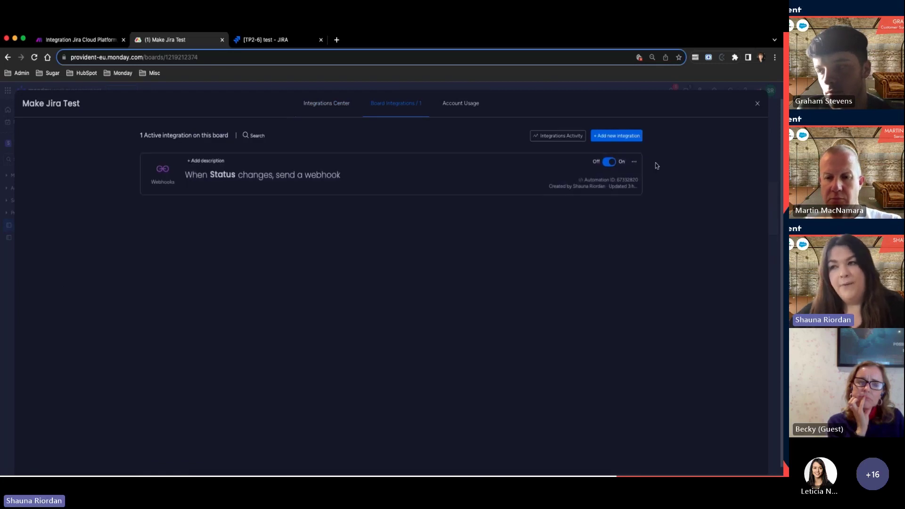
{"action": "left_click", "coordinate": [634, 160]}
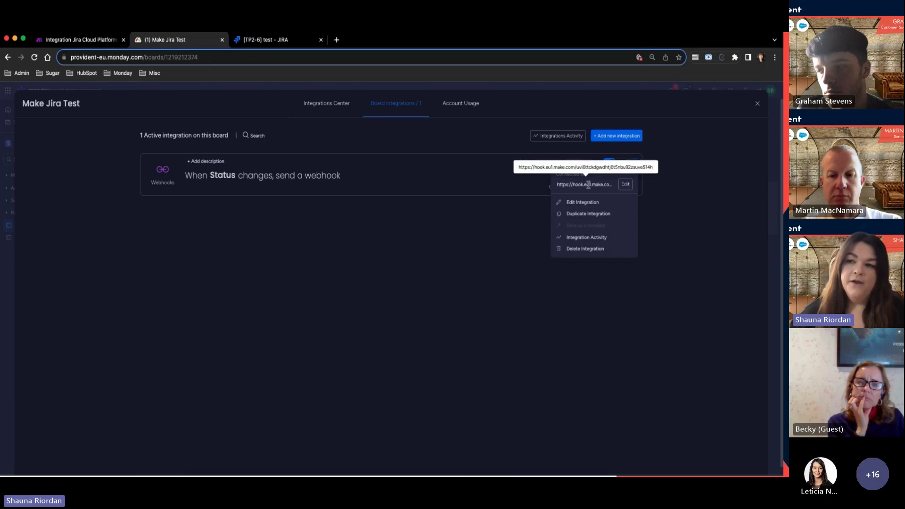
{"action": "left_click", "coordinate": [625, 185]}
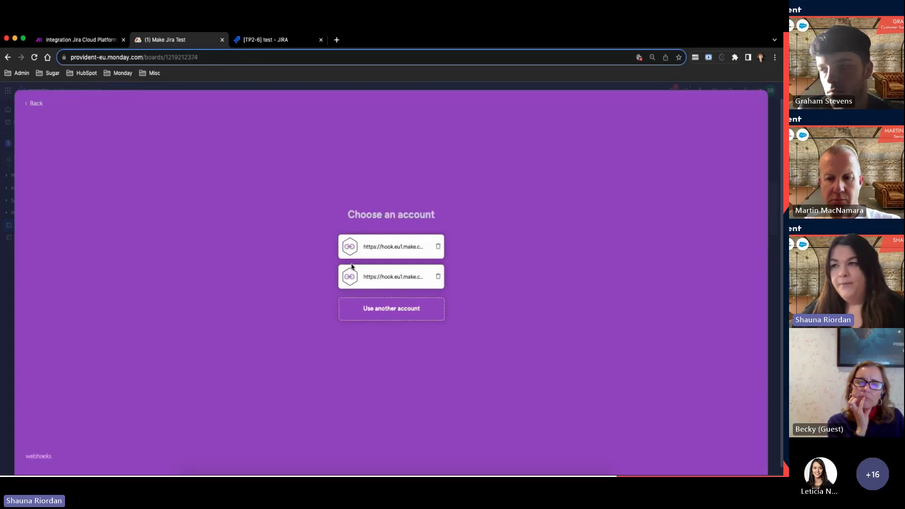
{"action": "left_click", "coordinate": [34, 105]}
{"action": "key", "text": "Escape"}
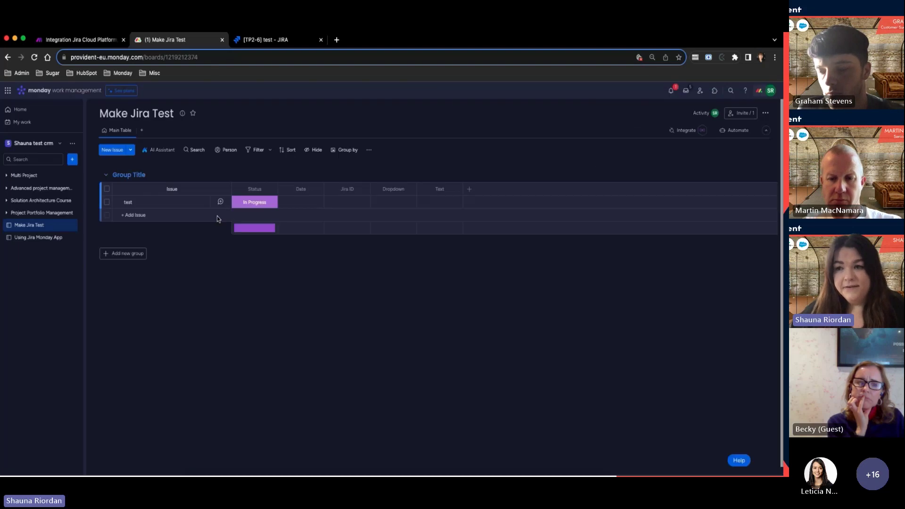
Switch to Make, accept the Watch Events webhook settings, and review the Jira Update an Issue settings for issue TP2-6
{"action": "left_click", "coordinate": [80, 42]}
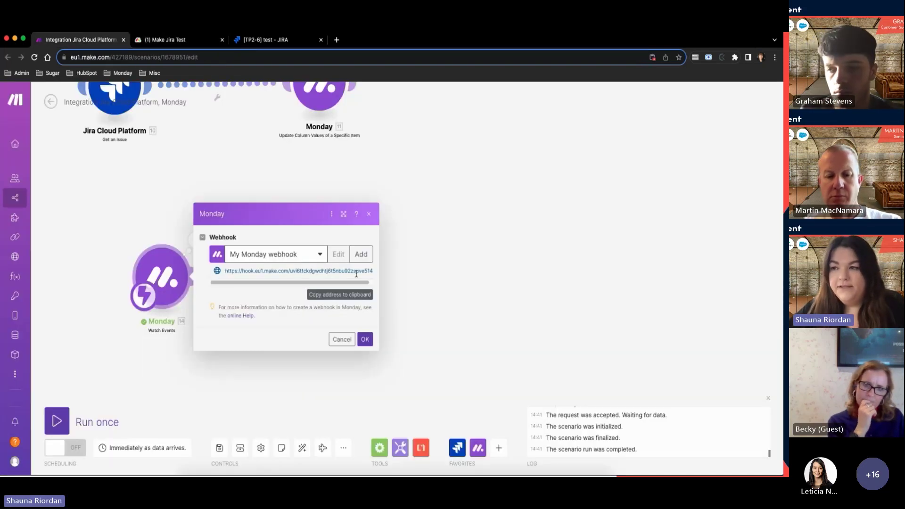
{"action": "left_click", "coordinate": [365, 337]}
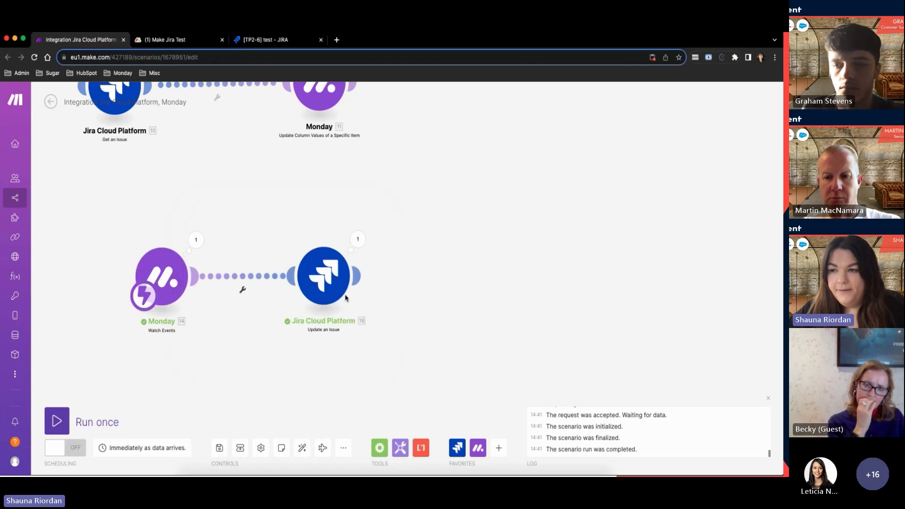
{"action": "left_click", "coordinate": [330, 267]}
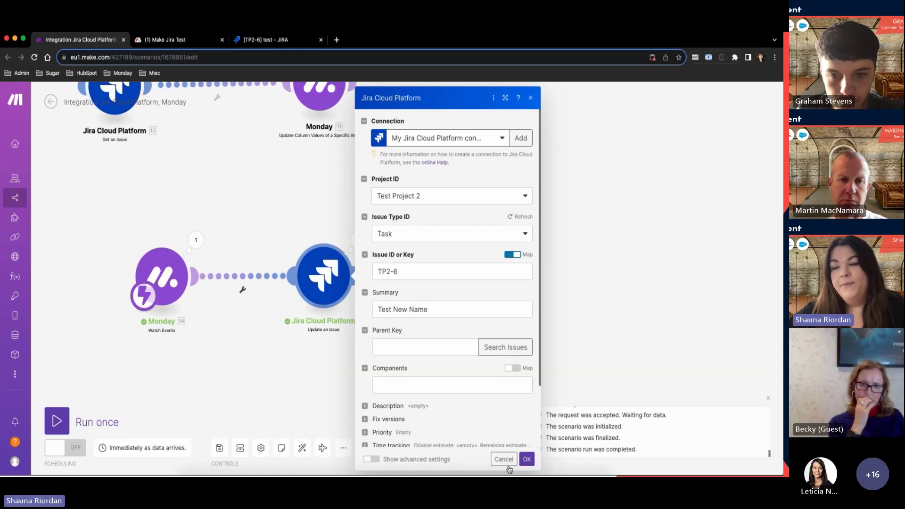
{"action": "left_click", "coordinate": [527, 458]}
Run the Watch Events scenario once and trigger it by setting the test item's status to Backlog on the monday.com board
{"action": "left_click", "coordinate": [57, 421]}
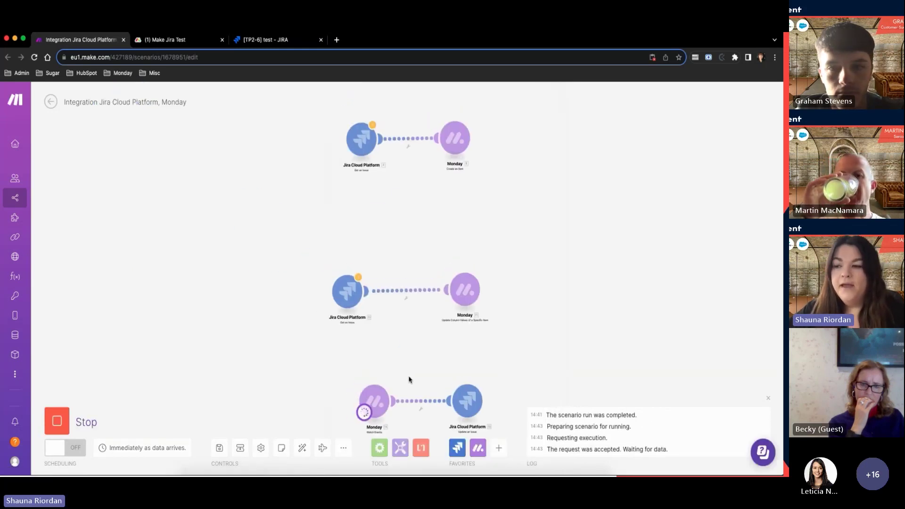
{"action": "scroll", "coordinate": [409, 379], "scroll_direction": "up", "scroll_amount": 5}
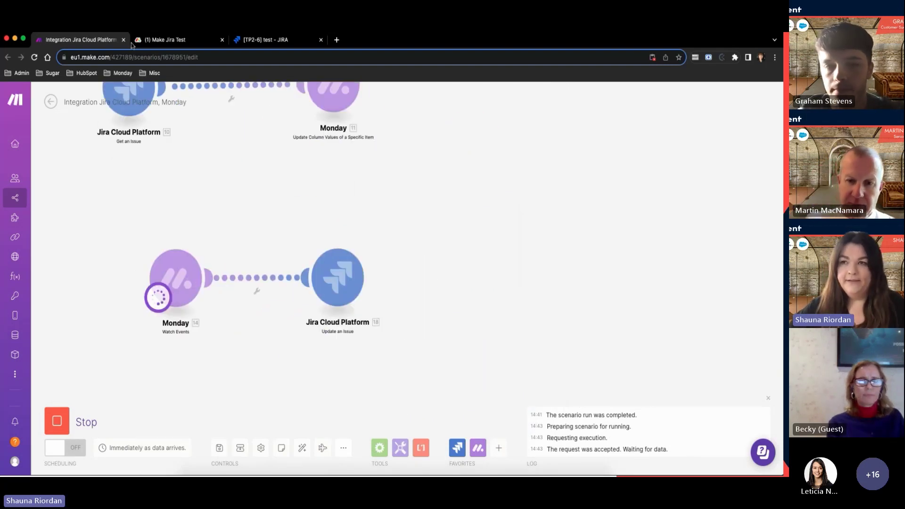
{"action": "left_click", "coordinate": [152, 39]}
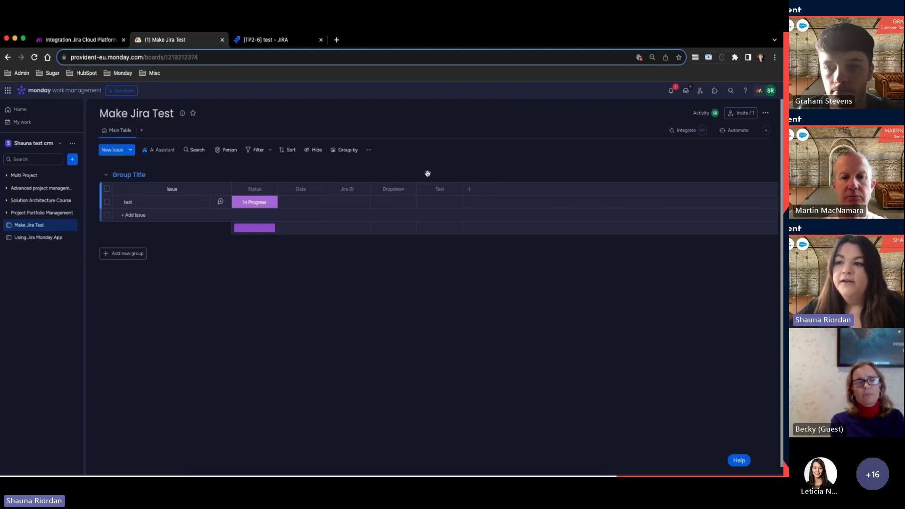
{"action": "left_click", "coordinate": [250, 203]}
{"action": "left_click", "coordinate": [245, 290]}
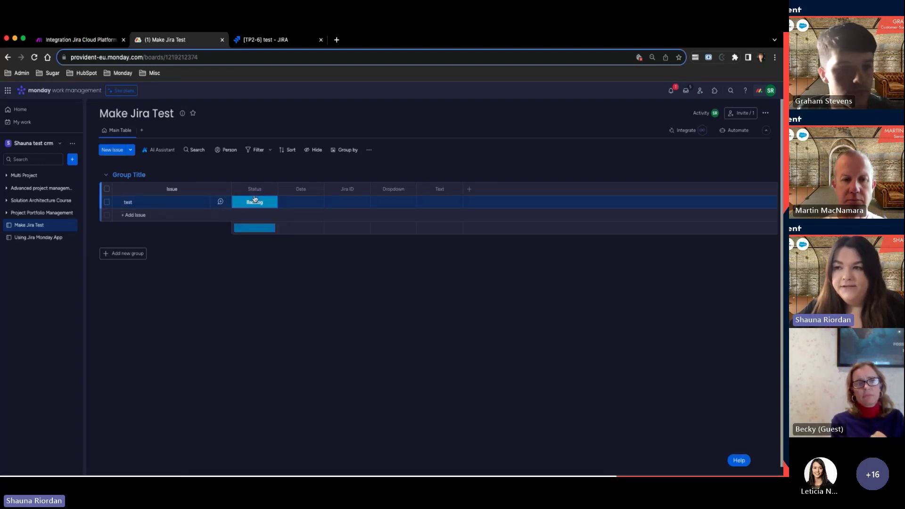
Switch to Make and examine the event details in the Watch Events module's output bundle
{"action": "left_click", "coordinate": [102, 41]}
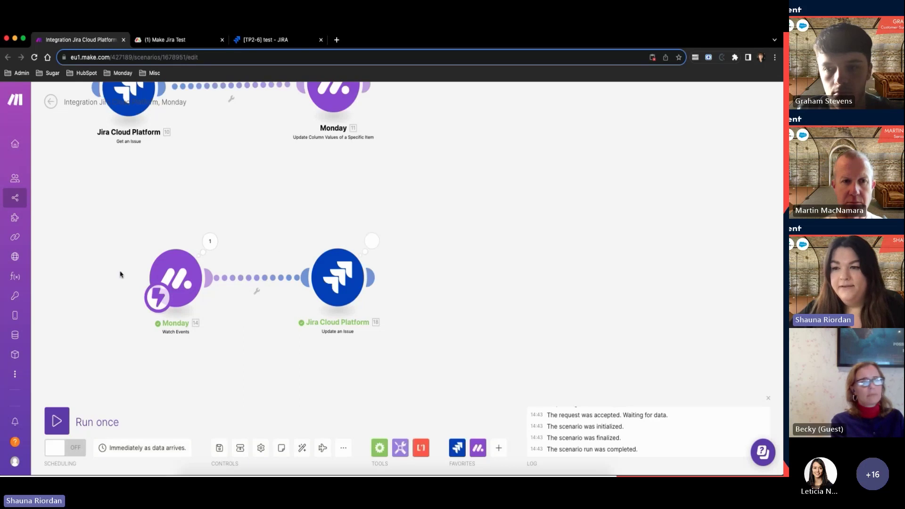
{"action": "left_click", "coordinate": [211, 242]}
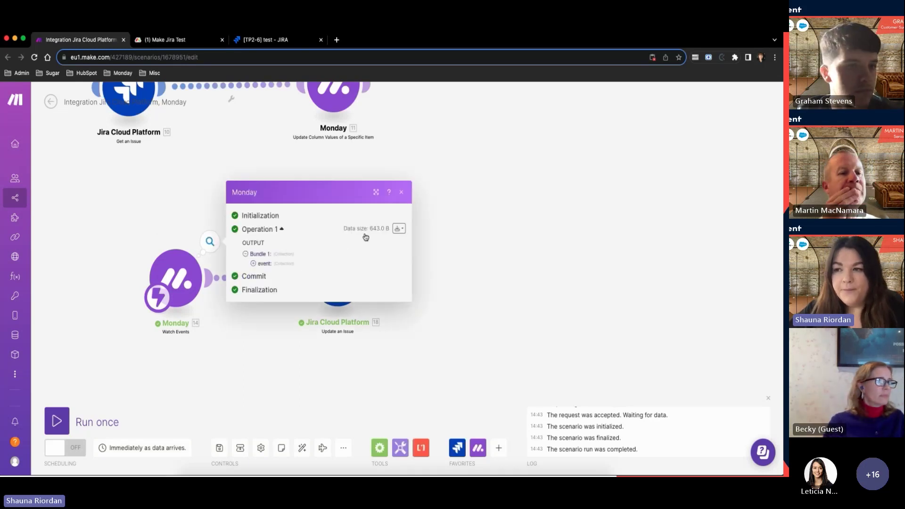
{"action": "left_click", "coordinate": [254, 265]}
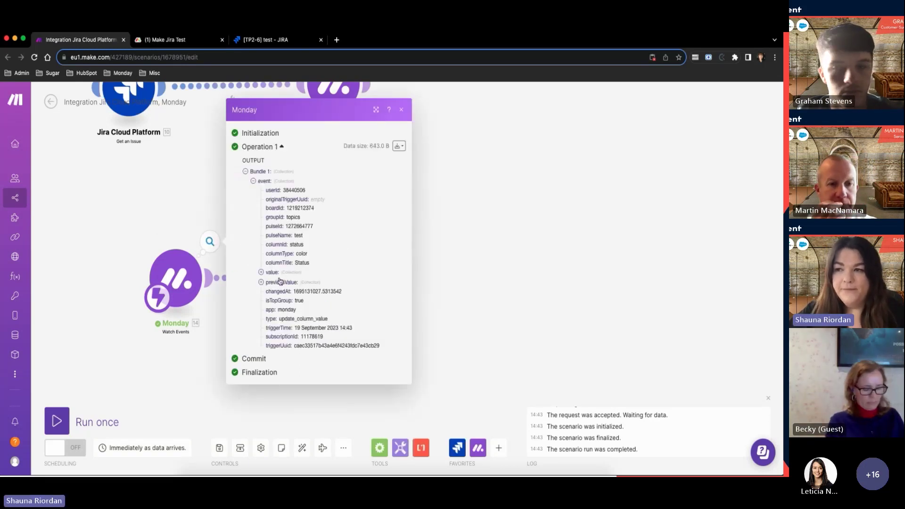
Examine the Jira Update an Issue module's input and output bundles, and switch to Jira to reload issue TP2-6
{"action": "left_click", "coordinate": [200, 219]}
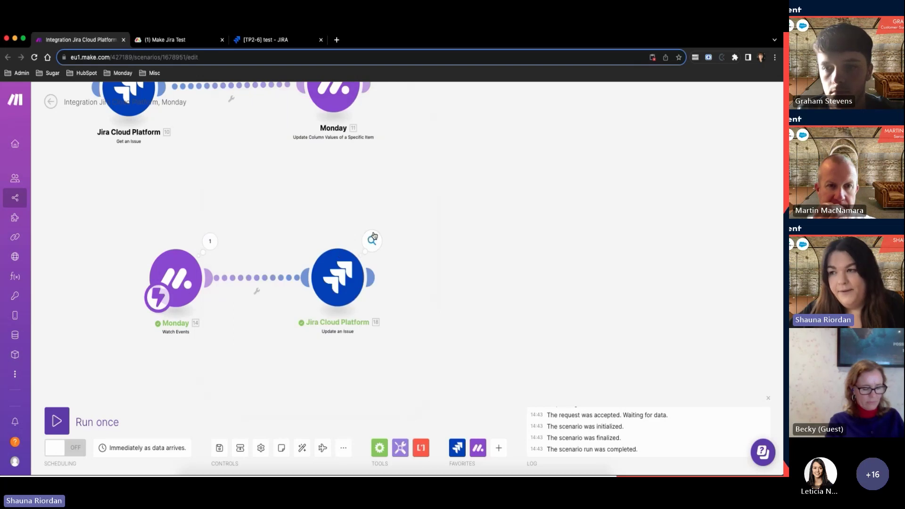
{"action": "left_click", "coordinate": [371, 241]}
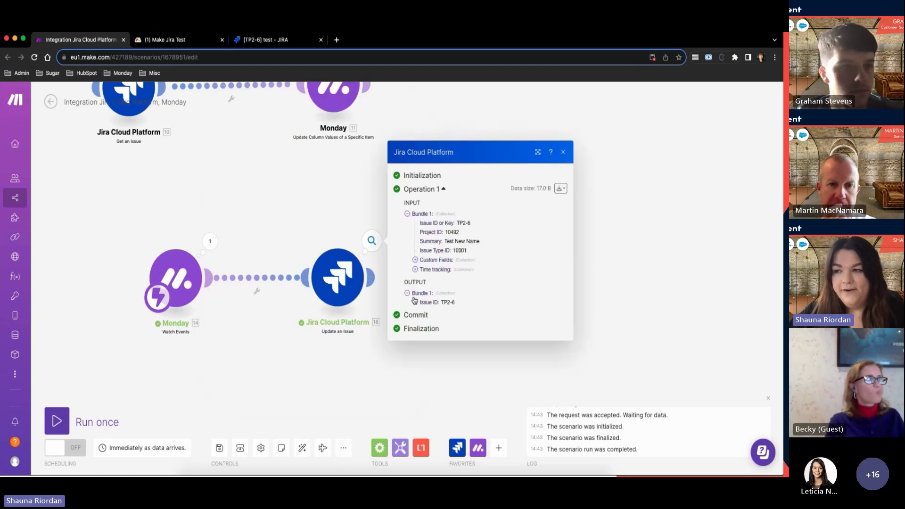
{"action": "mouse_move", "coordinate": [421, 304]}
{"action": "left_mouse_down"}
{"action": "mouse_move", "coordinate": [478, 303]}
{"action": "mouse_move", "coordinate": [428, 304]}
{"action": "left_mouse_up"}
{"action": "left_click", "coordinate": [478, 303]}
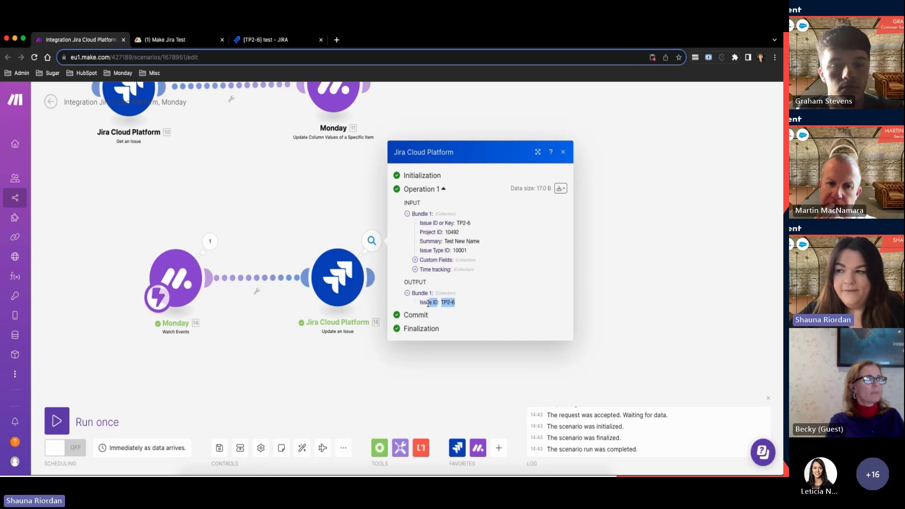
{"action": "left_click", "coordinate": [262, 39]}
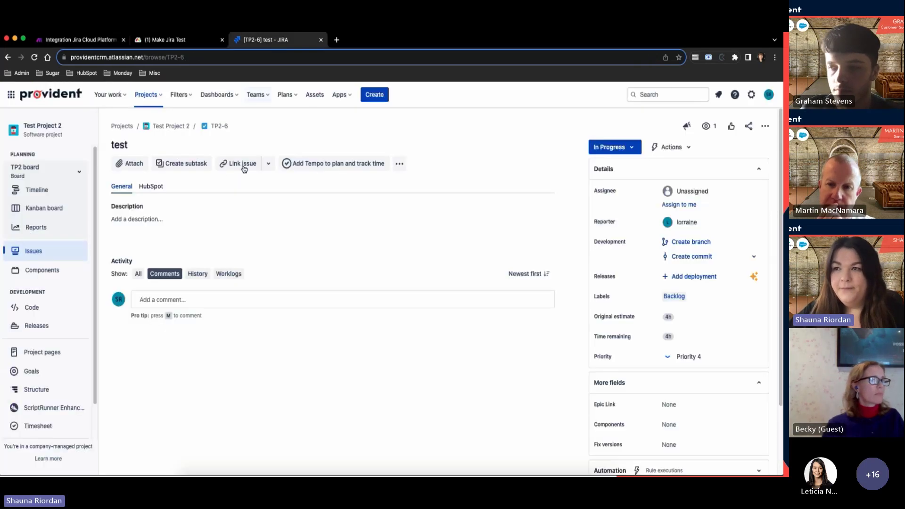
{"action": "left_click", "coordinate": [34, 57]}
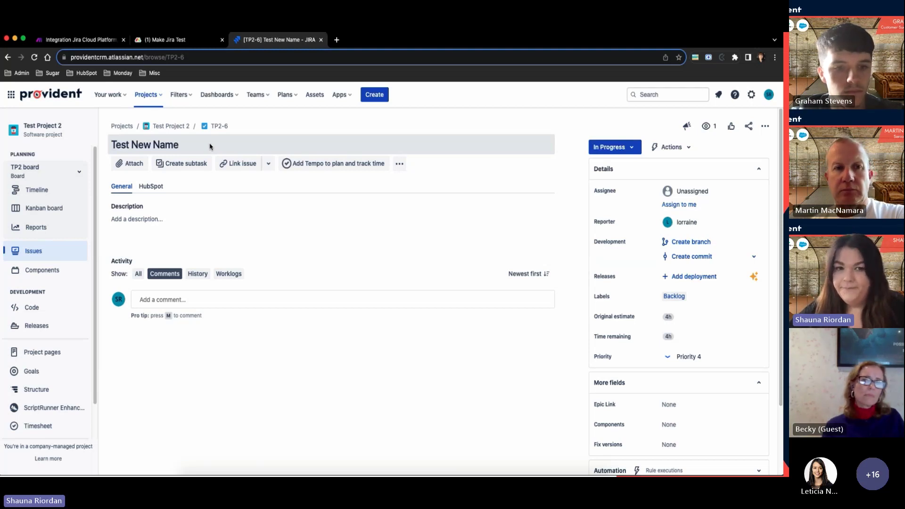
{"action": "key", "text": "super+Tab"}
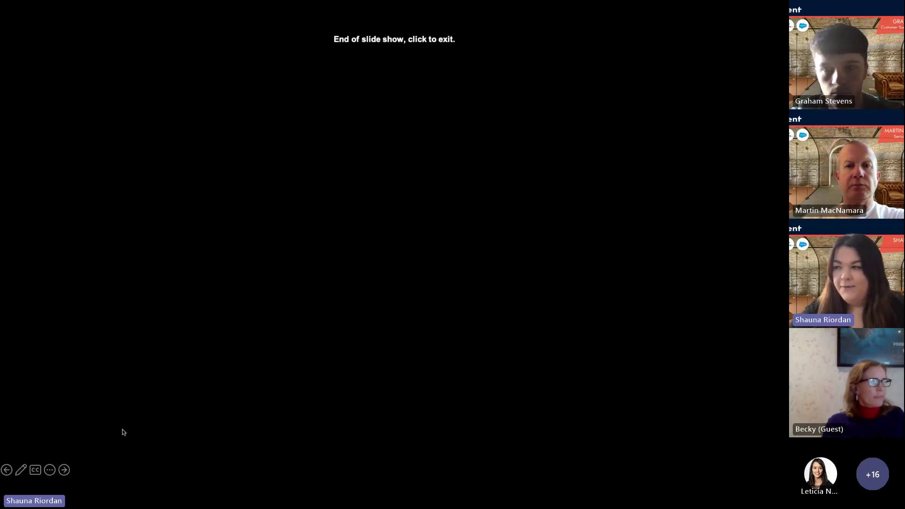
{"action": "left_click", "coordinate": [751, 385]}
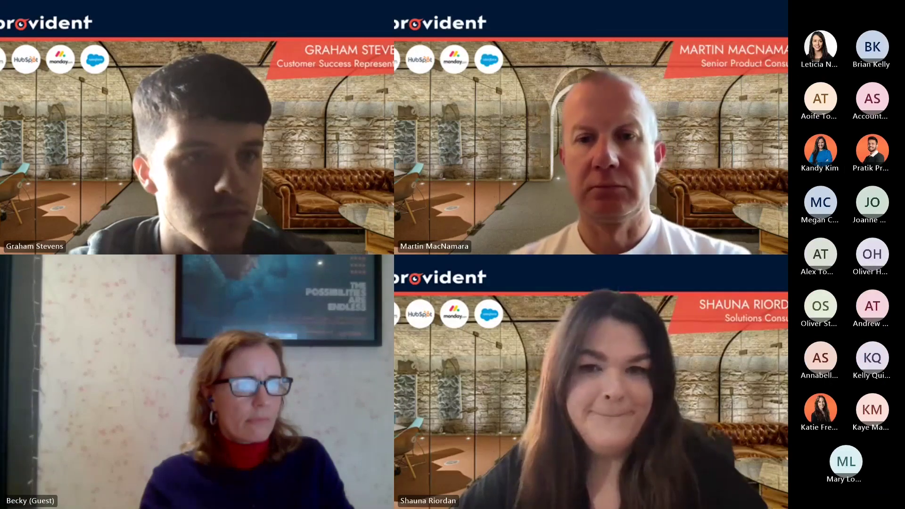
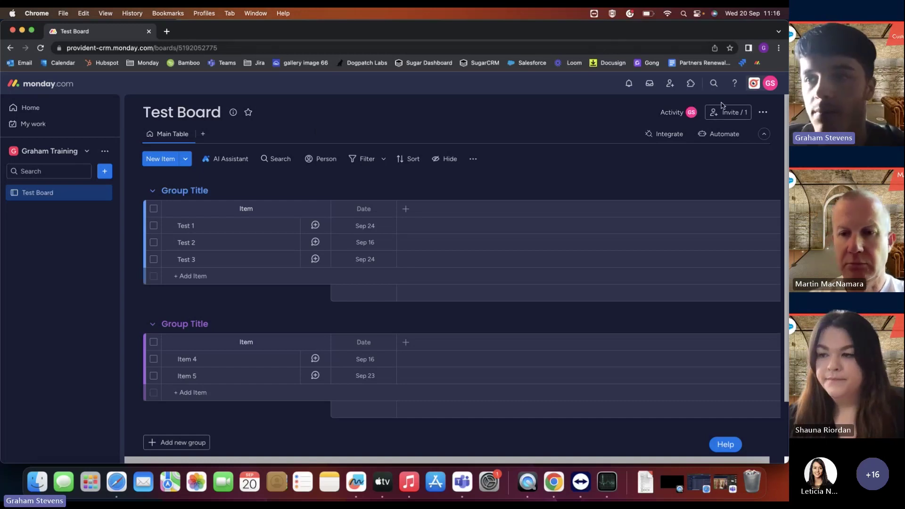
Open the account's administration settings in monday.com and go to the Permissions section
{"action": "left_click", "coordinate": [754, 85]}
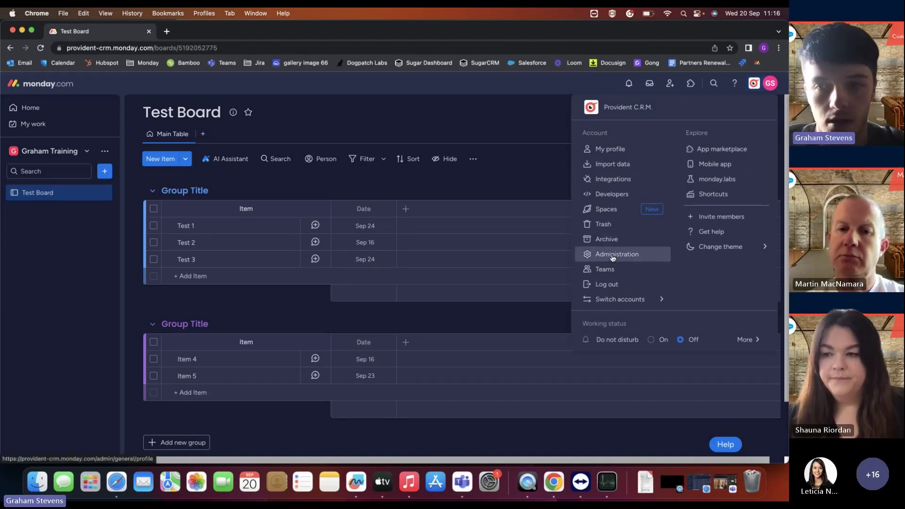
{"action": "left_click", "coordinate": [613, 256]}
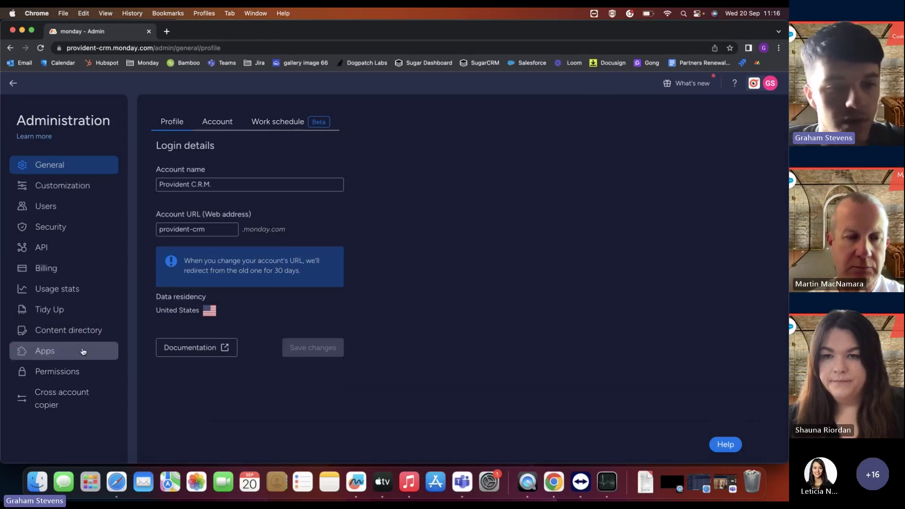
{"action": "left_click", "coordinate": [78, 371]}
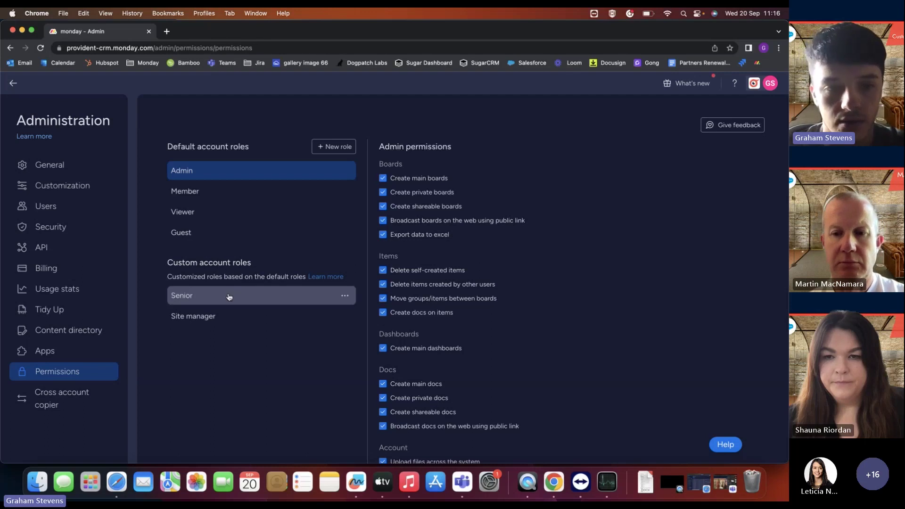
Create a new account role named Customer Success based on the Member role
{"action": "left_click", "coordinate": [320, 147]}
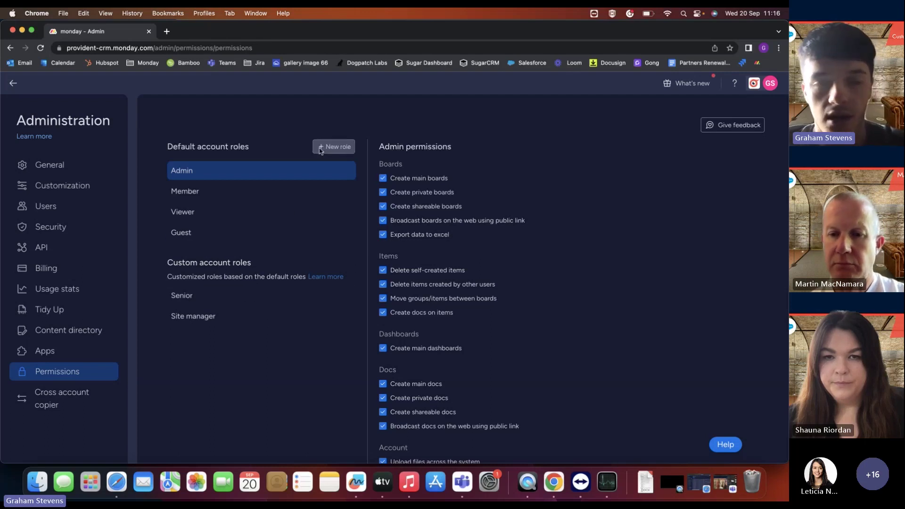
{"action": "left_click", "coordinate": [307, 251]}
{"action": "type", "text": "Customer Success"}
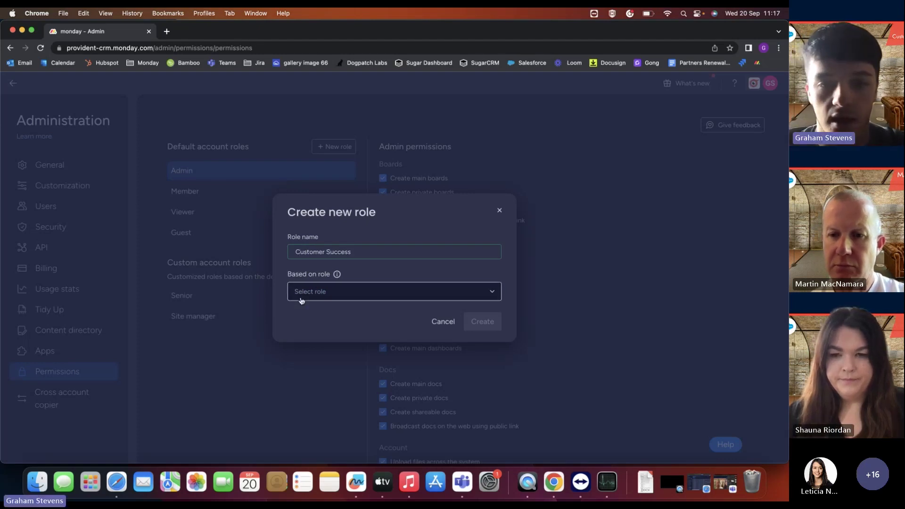
{"action": "left_click", "coordinate": [301, 292]}
{"action": "left_click", "coordinate": [315, 313]}
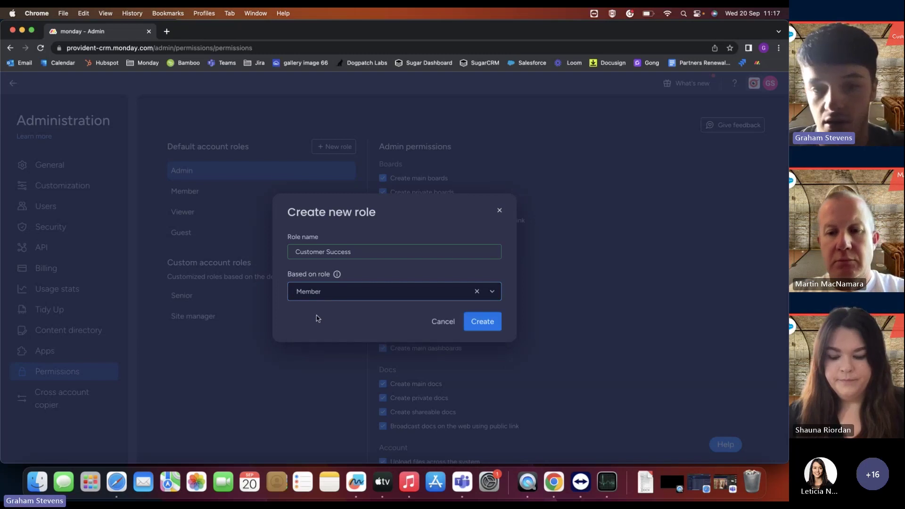
{"action": "left_click", "coordinate": [465, 322]}
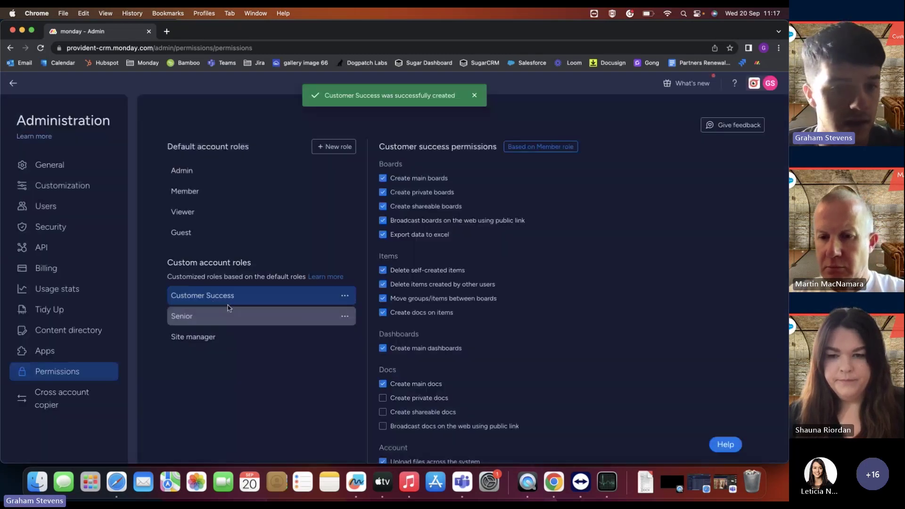
Enable the Create private docs permission for the Customer Success role and turn it back off
{"action": "scroll", "coordinate": [401, 302], "scroll_direction": "down", "scroll_amount": 1}
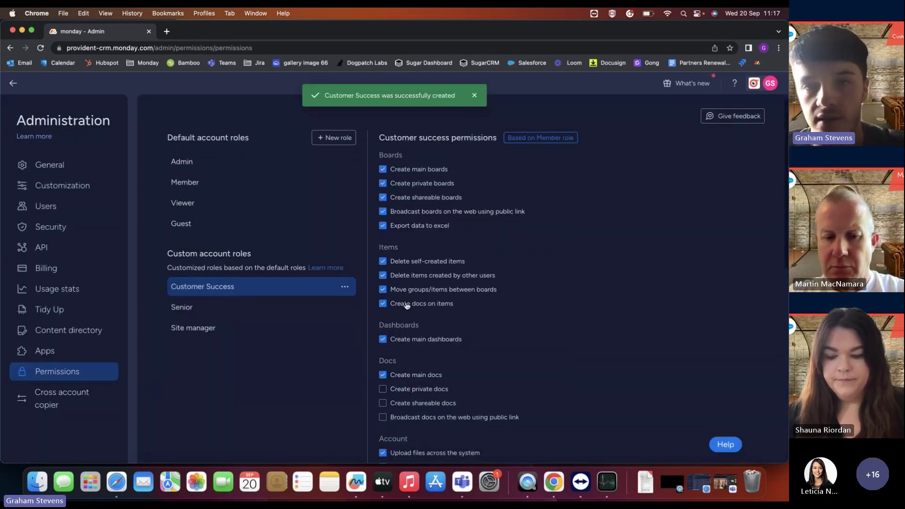
{"action": "scroll", "coordinate": [407, 306], "scroll_direction": "down", "scroll_amount": 3}
{"action": "scroll", "coordinate": [407, 306], "scroll_direction": "down", "scroll_amount": 4}
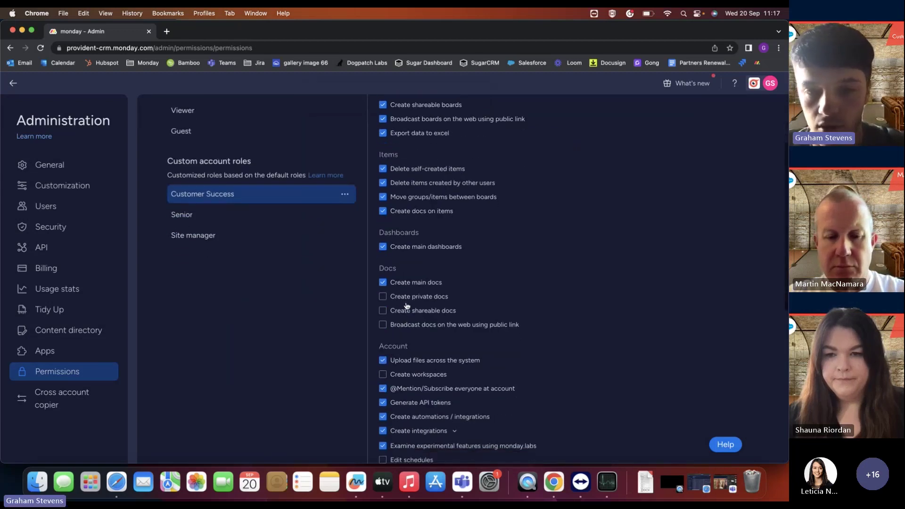
{"action": "left_click", "coordinate": [406, 285]}
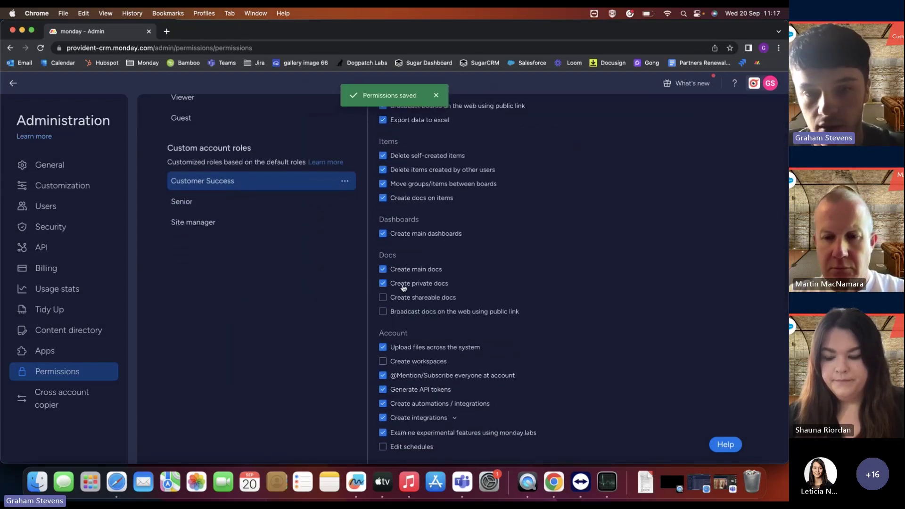
{"action": "scroll", "coordinate": [396, 283], "scroll_direction": "up", "scroll_amount": 1}
{"action": "scroll", "coordinate": [392, 280], "scroll_direction": "down", "scroll_amount": 2}
{"action": "scroll", "coordinate": [389, 280], "scroll_direction": "up", "scroll_amount": 8}
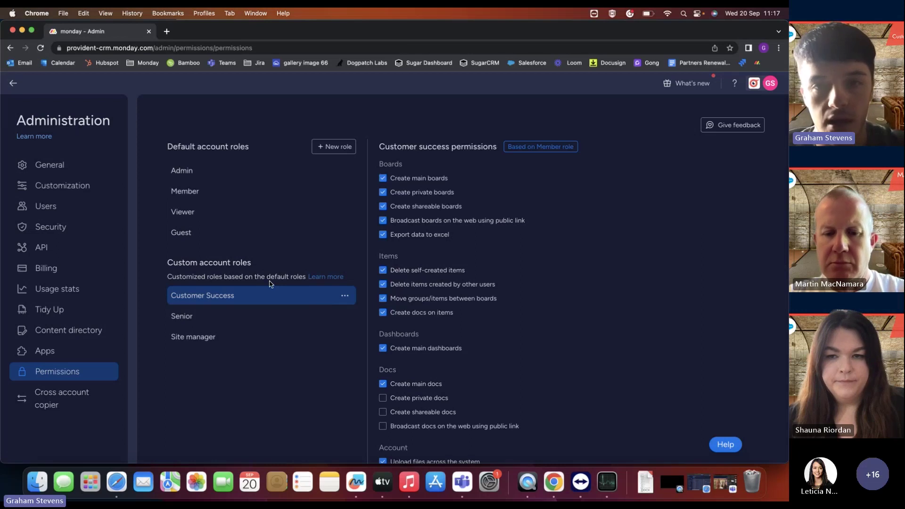
Compare the permissions of the default Admin, Member and Viewer account roles
{"action": "left_click", "coordinate": [185, 177]}
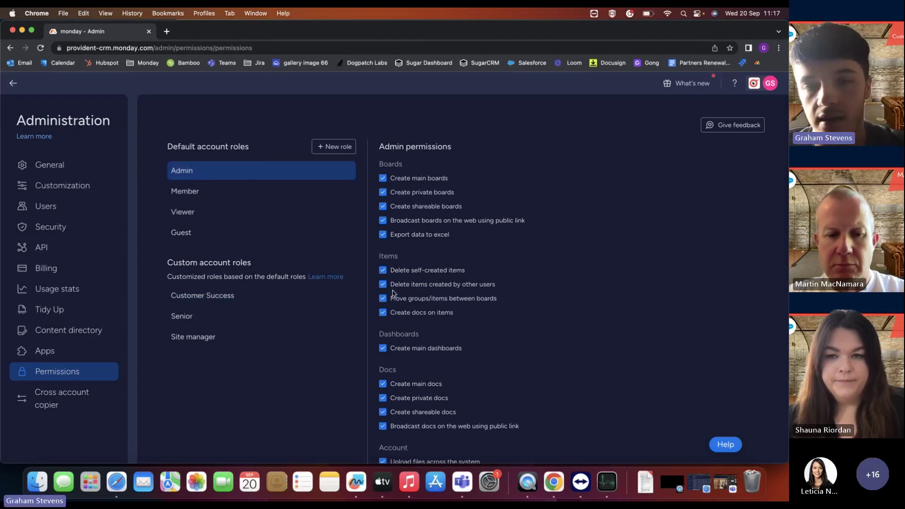
{"action": "scroll", "coordinate": [393, 293], "scroll_direction": "down", "scroll_amount": 5}
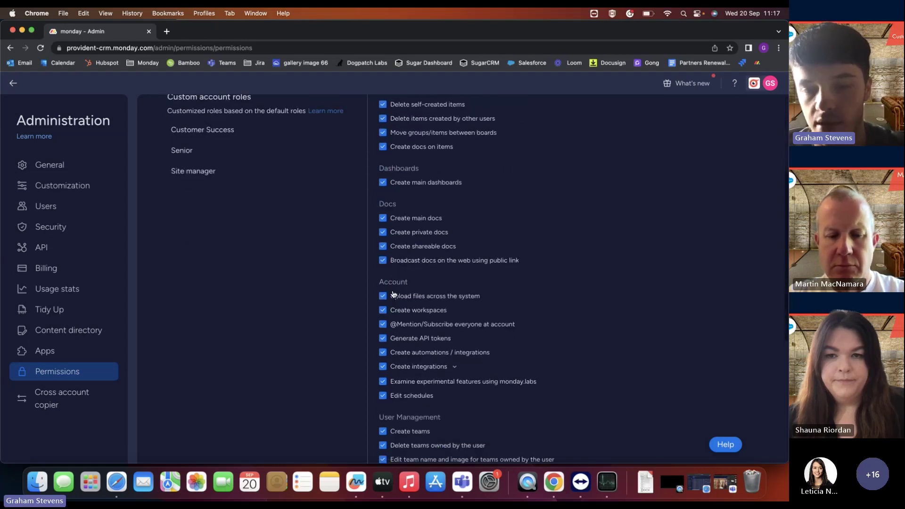
{"action": "scroll", "coordinate": [283, 263], "scroll_direction": "up", "scroll_amount": 4}
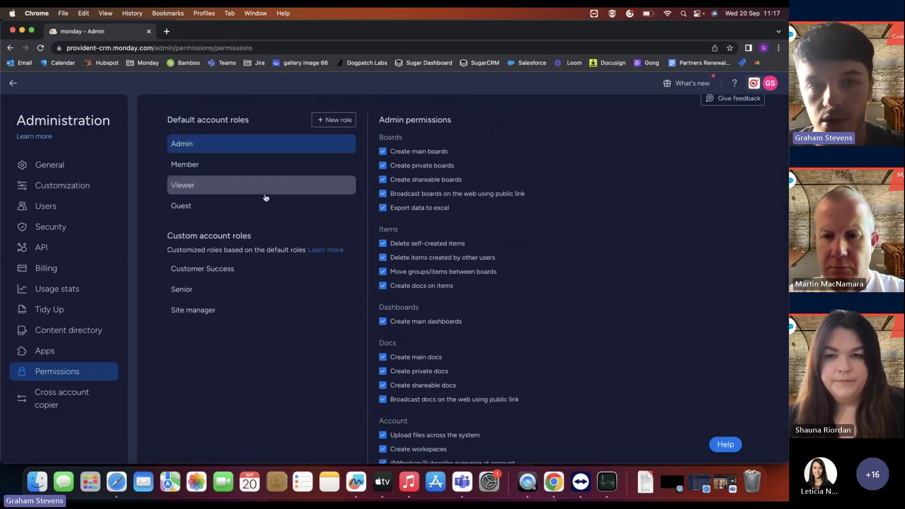
{"action": "left_click", "coordinate": [262, 176]}
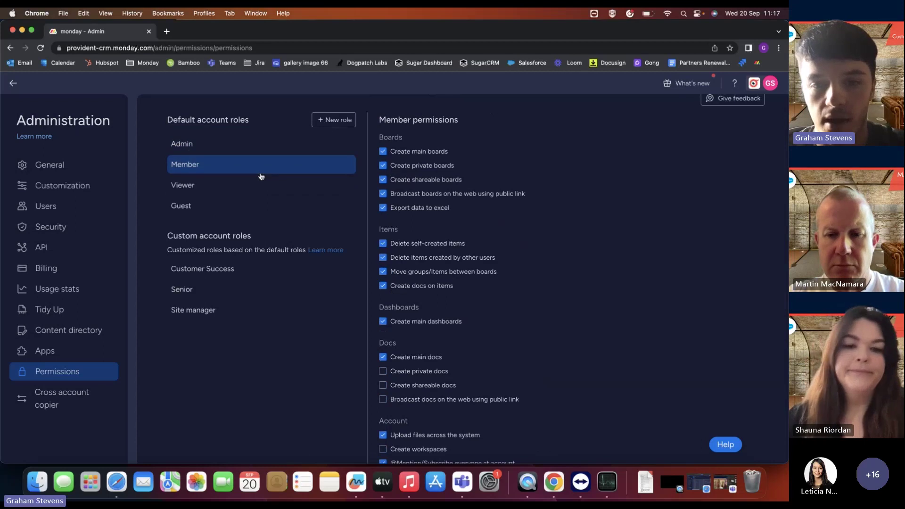
{"action": "left_click", "coordinate": [277, 192]}
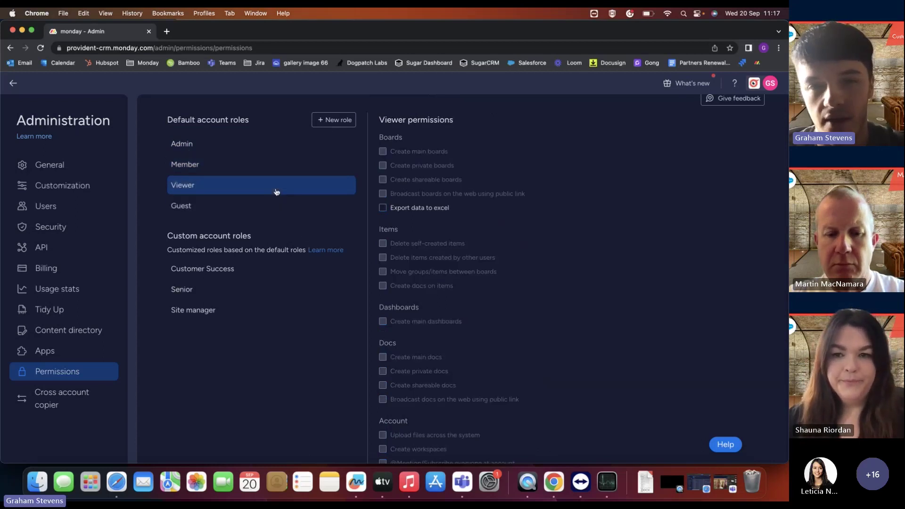
{"action": "scroll", "coordinate": [400, 253], "scroll_direction": "down", "scroll_amount": 4}
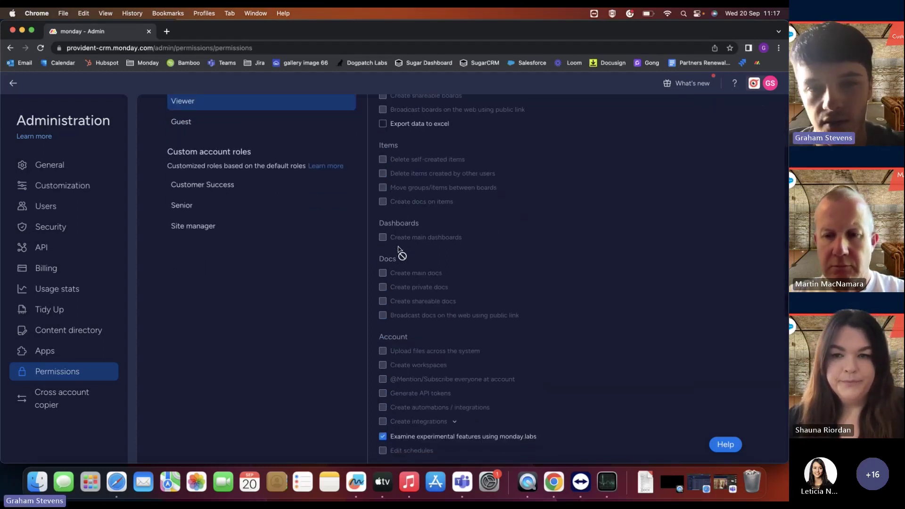
{"action": "scroll", "coordinate": [400, 253], "scroll_direction": "down", "scroll_amount": 2}
{"action": "scroll", "coordinate": [400, 252], "scroll_direction": "up", "scroll_amount": 5}
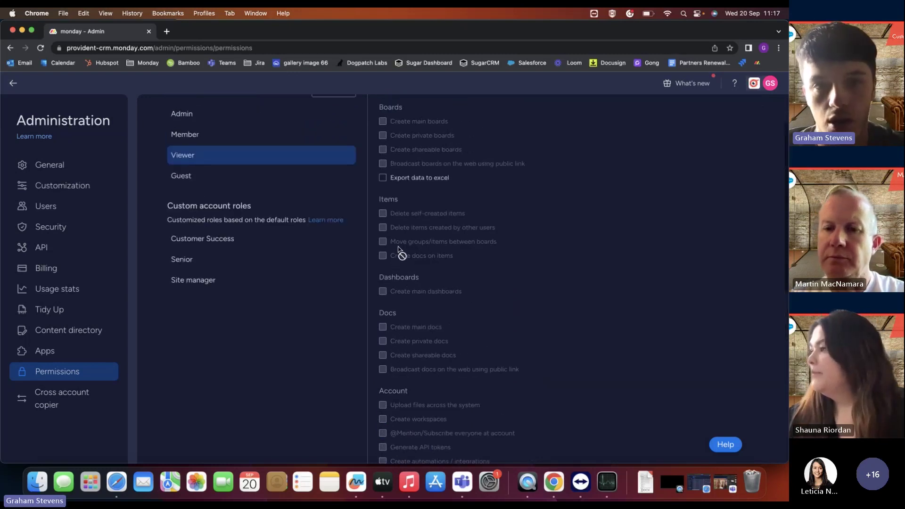
{"action": "scroll", "coordinate": [400, 252], "scroll_direction": "up", "scroll_amount": 1}
Examine the Admin role's full permission list, from boards, items and docs through user management, communication and admin privileges
{"action": "left_click", "coordinate": [278, 129]}
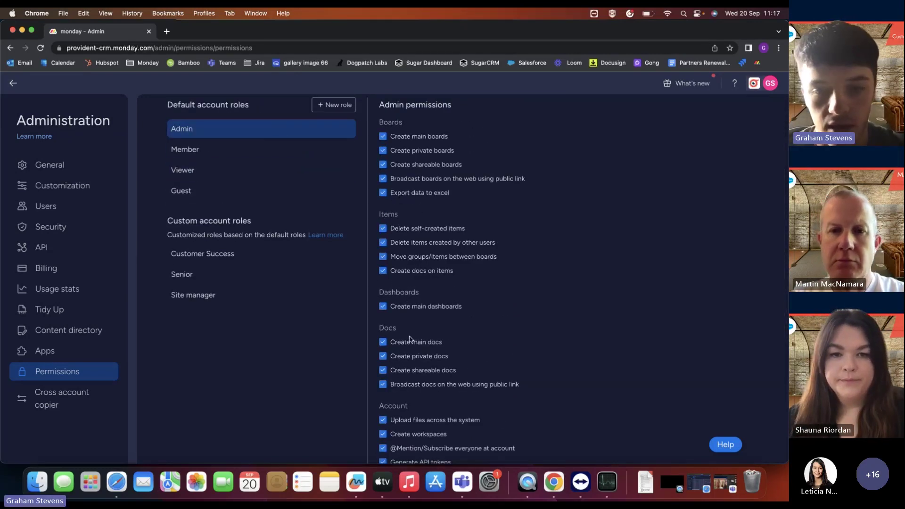
{"action": "scroll", "coordinate": [410, 382], "scroll_direction": "down", "scroll_amount": 2}
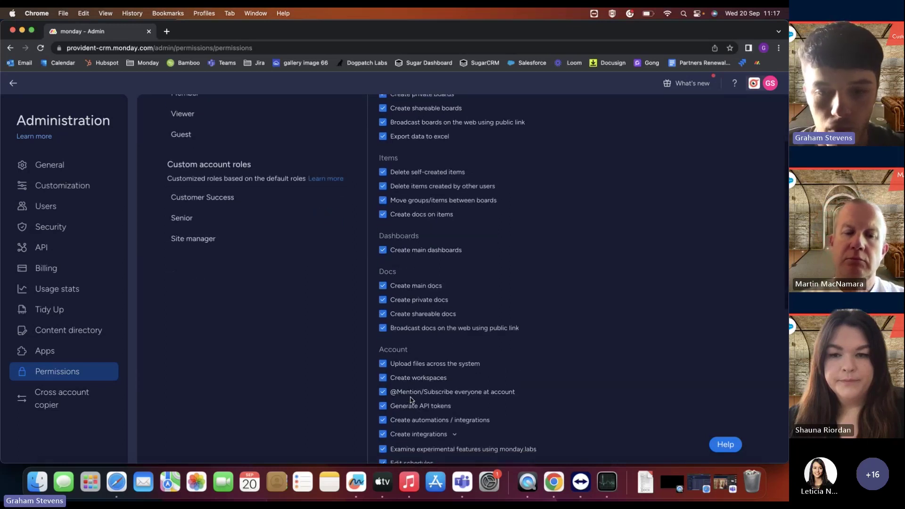
{"action": "scroll", "coordinate": [411, 401], "scroll_direction": "down", "scroll_amount": 1}
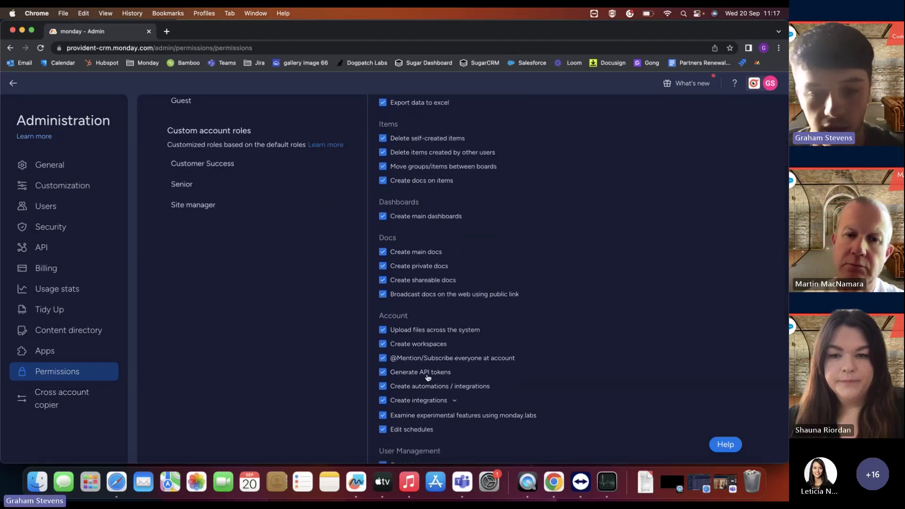
{"action": "scroll", "coordinate": [419, 418], "scroll_direction": "down", "scroll_amount": 2}
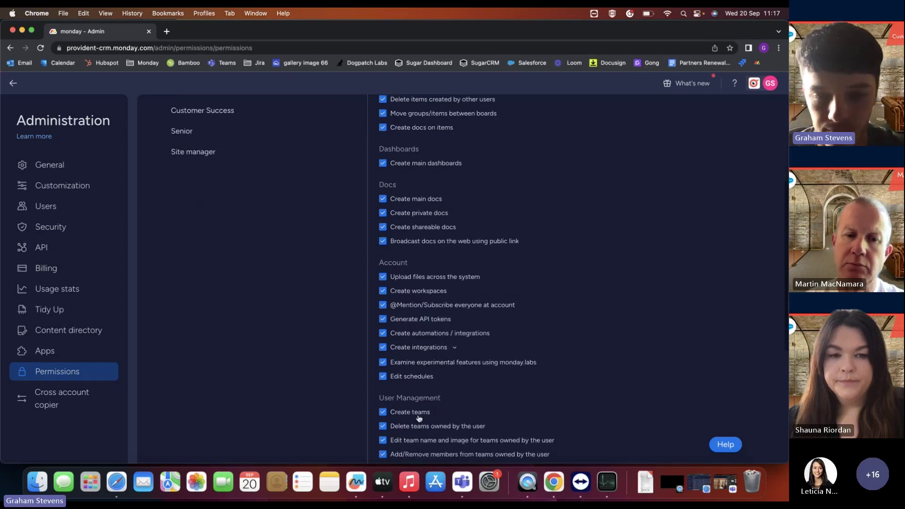
{"action": "scroll", "coordinate": [418, 418], "scroll_direction": "down", "scroll_amount": 1}
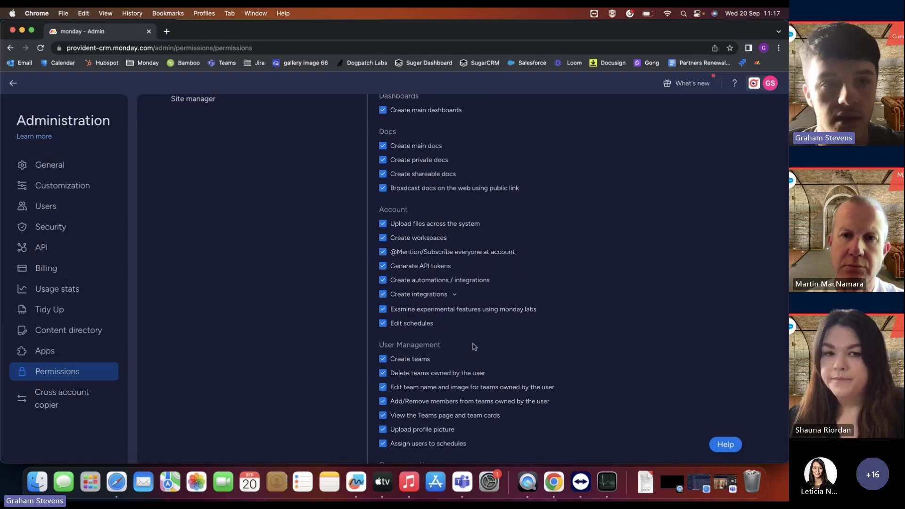
{"action": "scroll", "coordinate": [467, 377], "scroll_direction": "up", "scroll_amount": 7}
{"action": "scroll", "coordinate": [474, 347], "scroll_direction": "down", "scroll_amount": 12}
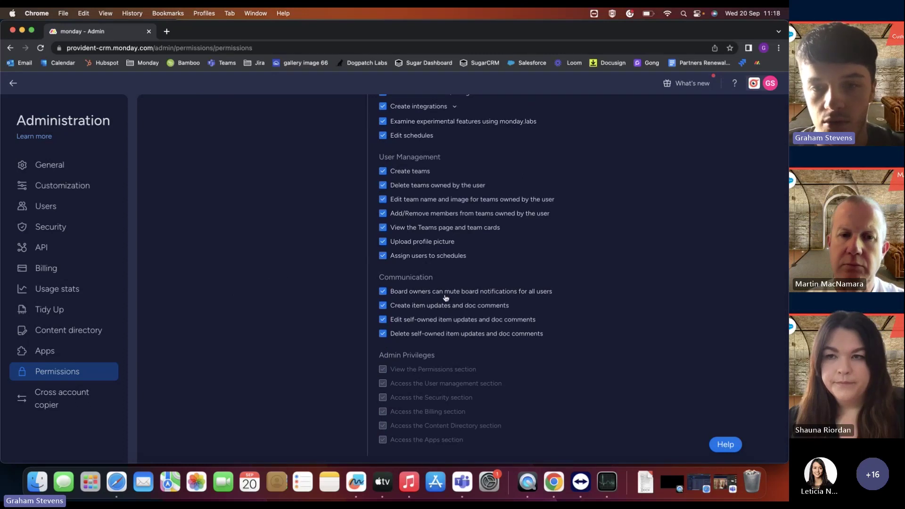
{"action": "scroll", "coordinate": [476, 297], "scroll_direction": "up", "scroll_amount": 12}
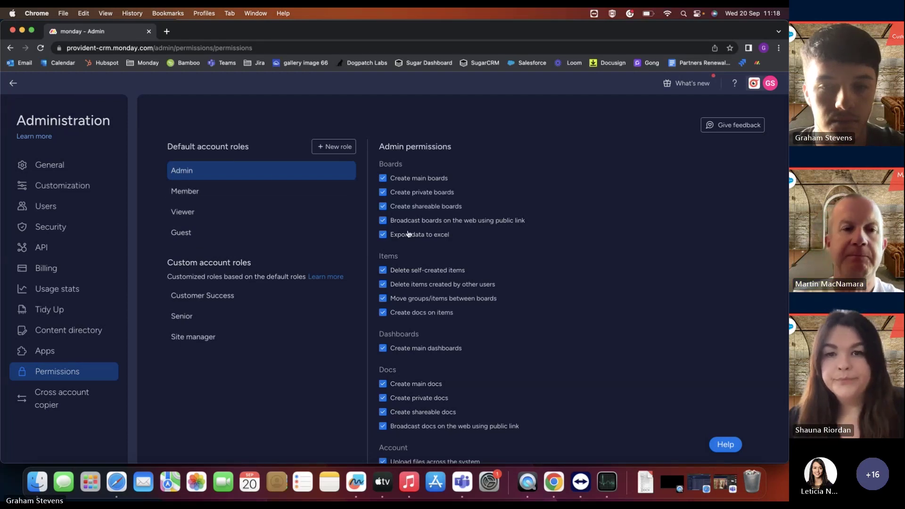
{"action": "scroll", "coordinate": [405, 234], "scroll_direction": "down", "scroll_amount": 1}
{"action": "scroll", "coordinate": [408, 234], "scroll_direction": "up", "scroll_amount": 1}
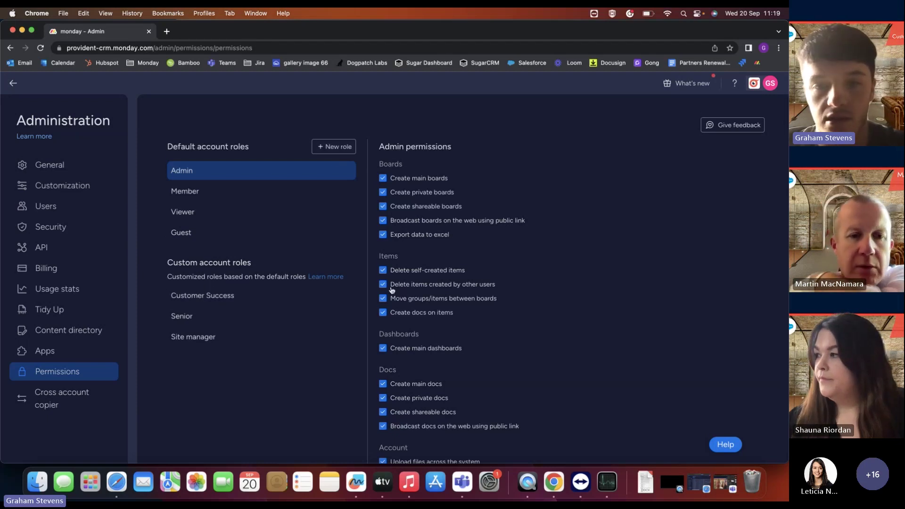
{"action": "scroll", "coordinate": [391, 289], "scroll_direction": "down", "scroll_amount": 1}
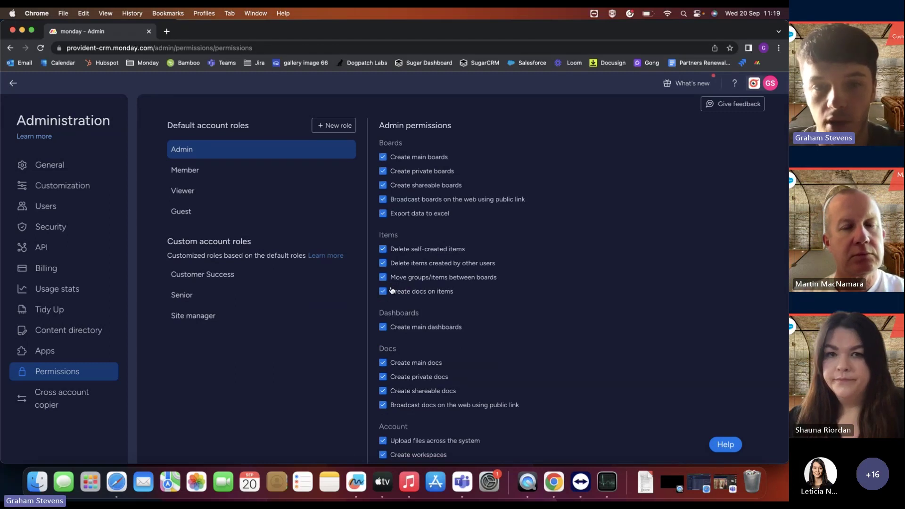
Review the permissions of the custom Customer Success role, from boards and items through account and user management
{"action": "left_click", "coordinate": [235, 275]}
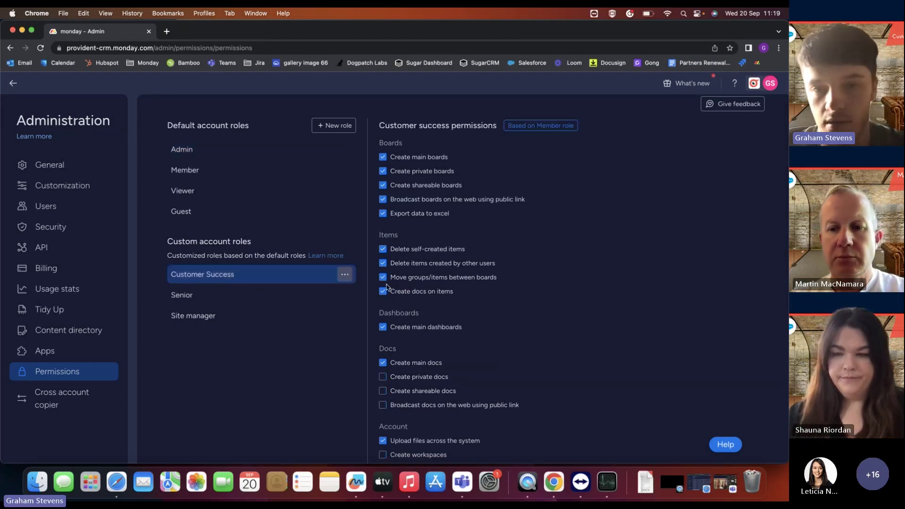
{"action": "scroll", "coordinate": [402, 292], "scroll_direction": "down", "scroll_amount": 6}
{"action": "scroll", "coordinate": [405, 294], "scroll_direction": "down", "scroll_amount": 3}
{"action": "scroll", "coordinate": [410, 315], "scroll_direction": "down", "scroll_amount": 4}
{"action": "scroll", "coordinate": [409, 315], "scroll_direction": "up", "scroll_amount": 6}
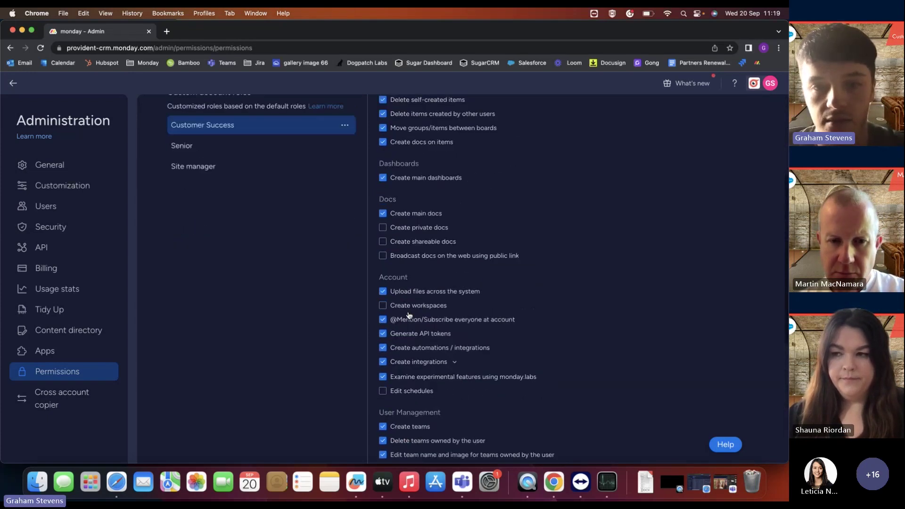
{"action": "scroll", "coordinate": [409, 315], "scroll_direction": "up", "scroll_amount": 7}
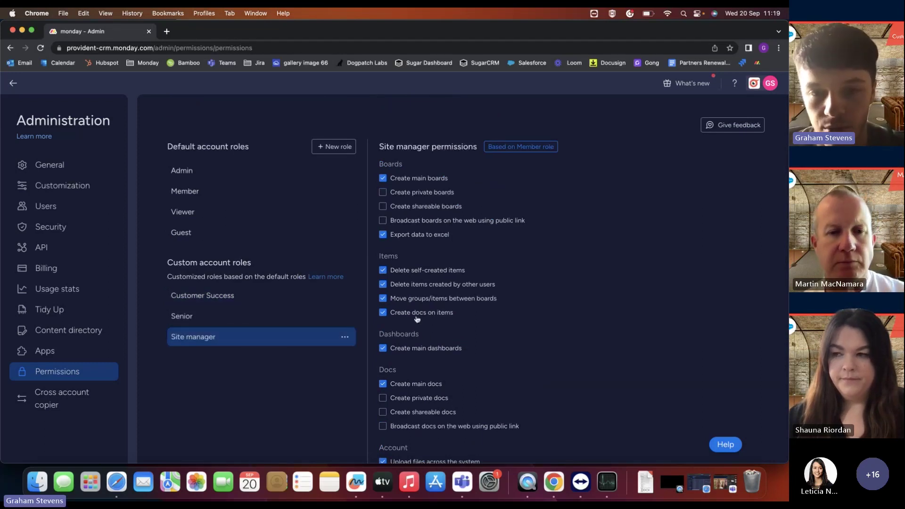
Examine the custom Site manager role's full permission list, from boards, items and docs through user management, communication and admin privileges
{"action": "scroll", "coordinate": [416, 319], "scroll_direction": "down", "scroll_amount": 2}
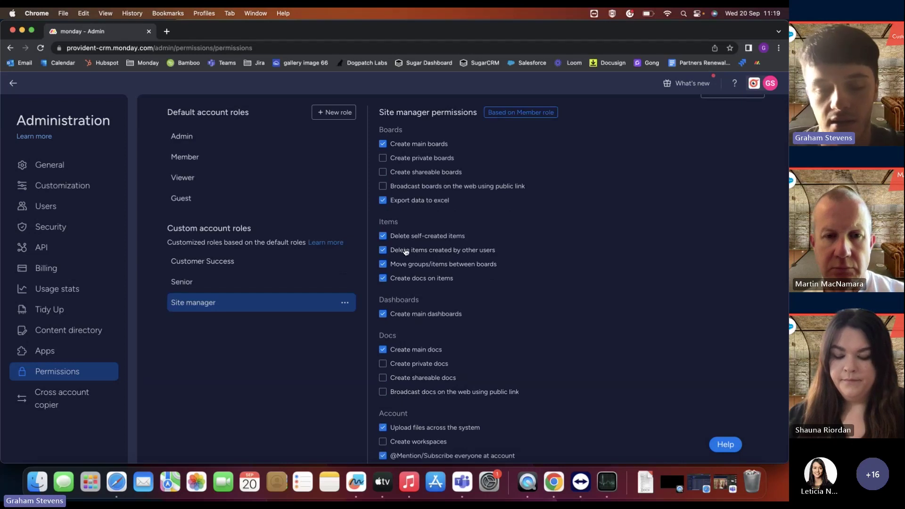
{"action": "scroll", "coordinate": [405, 252], "scroll_direction": "up", "scroll_amount": 1}
{"action": "scroll", "coordinate": [213, 174], "scroll_direction": "down", "scroll_amount": 5}
{"action": "scroll", "coordinate": [214, 175], "scroll_direction": "up", "scroll_amount": 3}
{"action": "scroll", "coordinate": [214, 175], "scroll_direction": "up", "scroll_amount": 4}
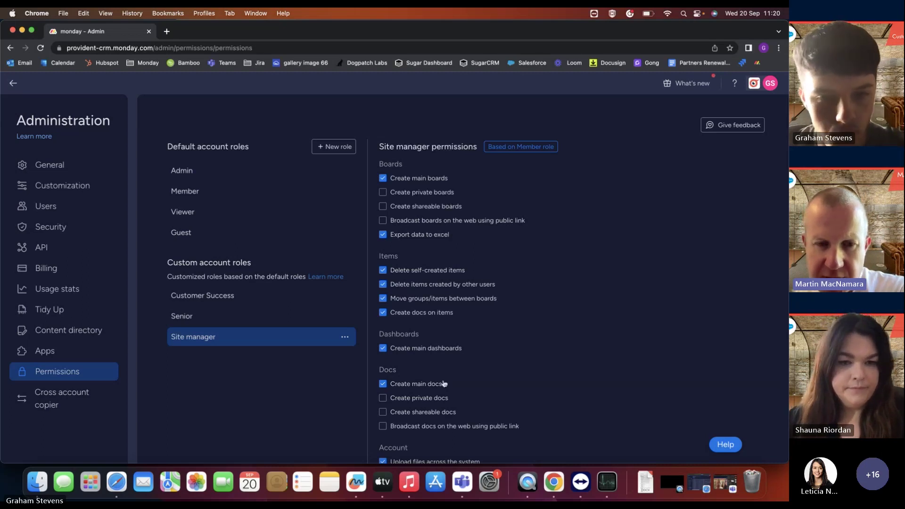
{"action": "scroll", "coordinate": [443, 376], "scroll_direction": "down", "scroll_amount": 4}
{"action": "scroll", "coordinate": [443, 375], "scroll_direction": "down", "scroll_amount": 8}
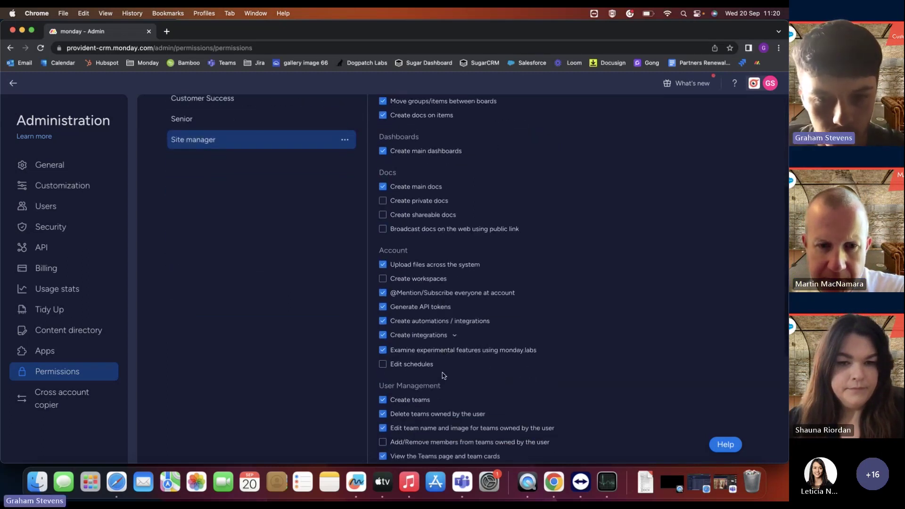
{"action": "scroll", "coordinate": [443, 376], "scroll_direction": "down", "scroll_amount": 3}
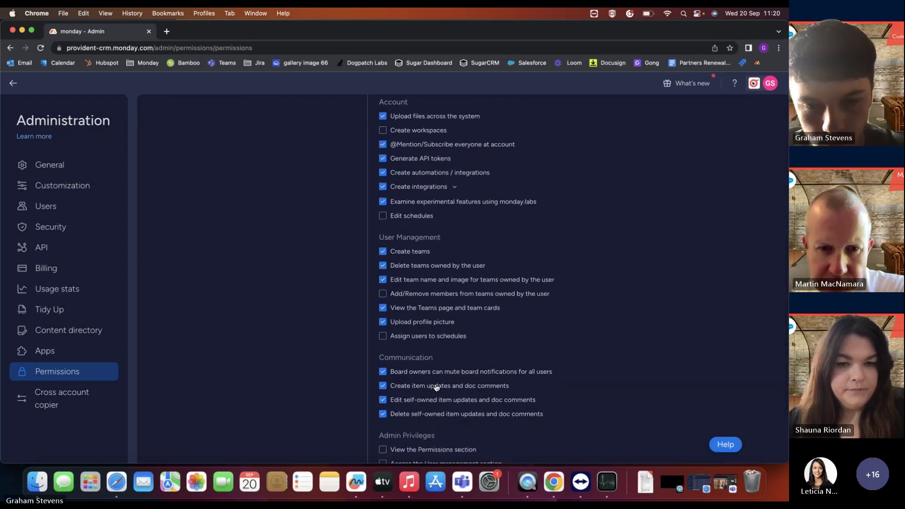
{"action": "scroll", "coordinate": [435, 390], "scroll_direction": "down", "scroll_amount": 1}
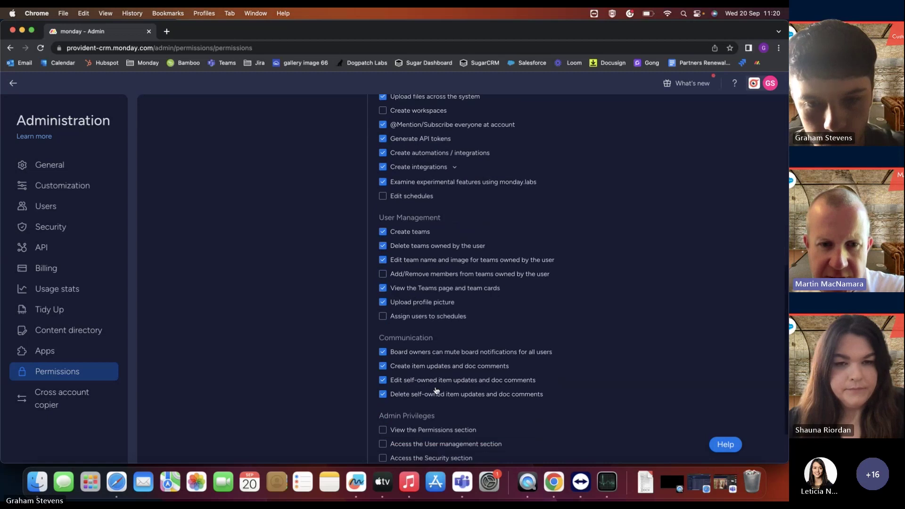
{"action": "scroll", "coordinate": [389, 206], "scroll_direction": "up", "scroll_amount": 3}
{"action": "scroll", "coordinate": [387, 208], "scroll_direction": "down", "scroll_amount": 4}
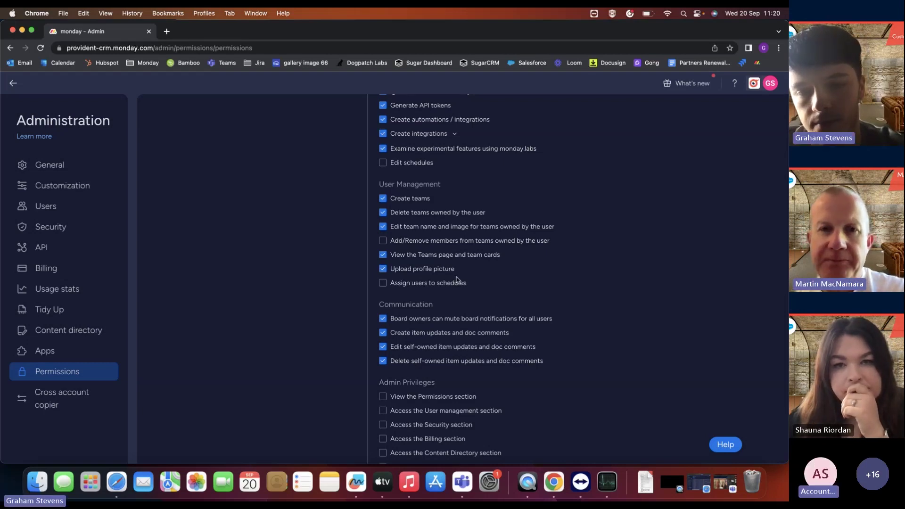
{"action": "scroll", "coordinate": [456, 280], "scroll_direction": "down", "scroll_amount": 1}
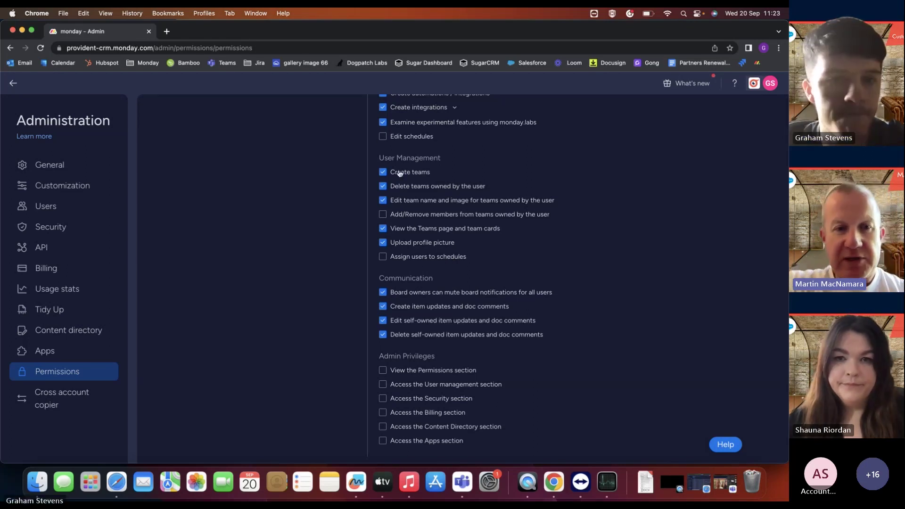
{"action": "scroll", "coordinate": [398, 172], "scroll_direction": "up", "scroll_amount": 3}
{"action": "scroll", "coordinate": [398, 172], "scroll_direction": "up", "scroll_amount": 15}
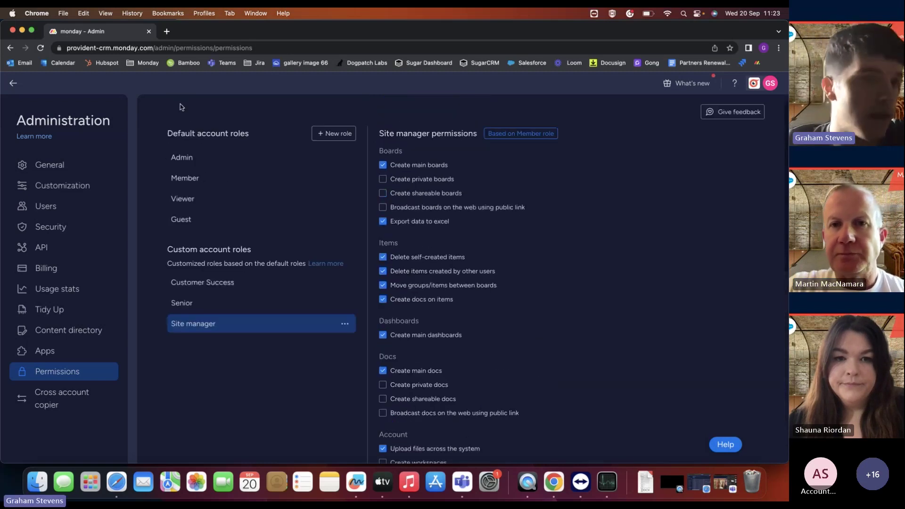
Return to Test Board, search its integrations for "emails" and browse the Emails & Activities recipes
{"action": "left_click", "coordinate": [13, 83]}
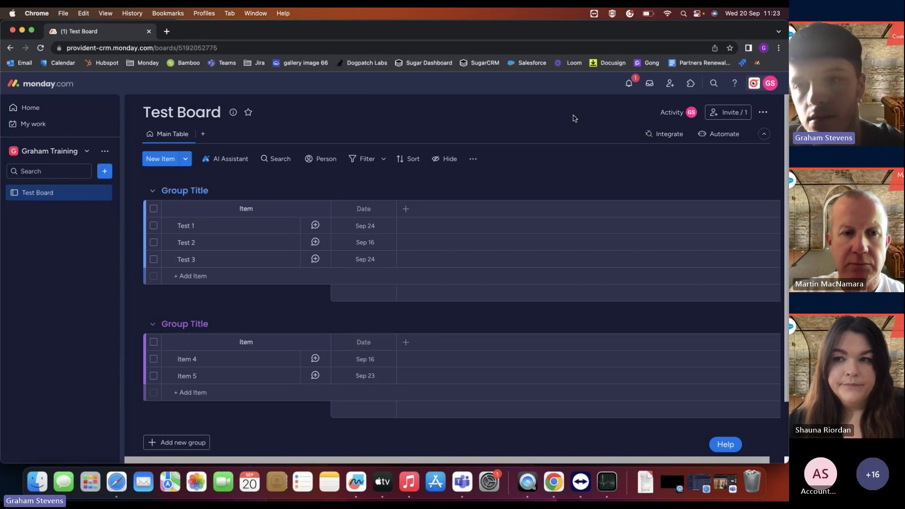
{"action": "left_click", "coordinate": [665, 135]}
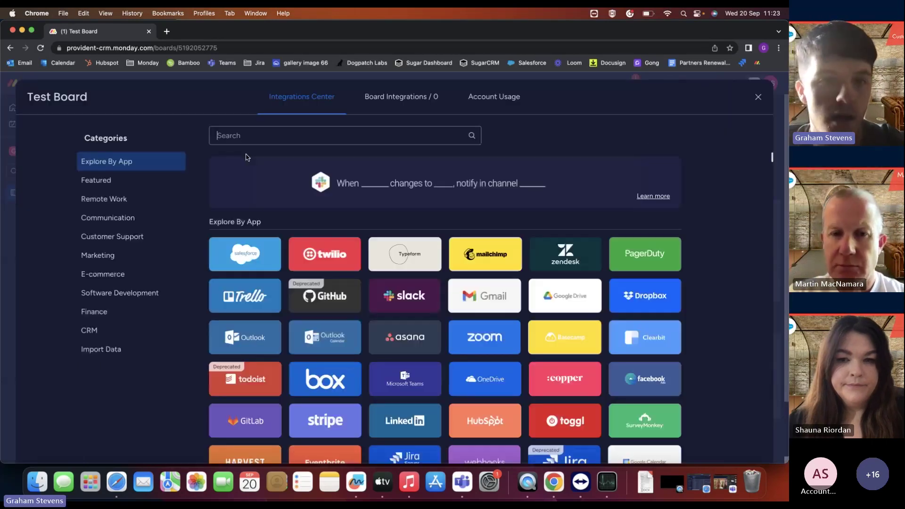
{"action": "left_click", "coordinate": [253, 137]}
{"action": "type", "text": "emails"}
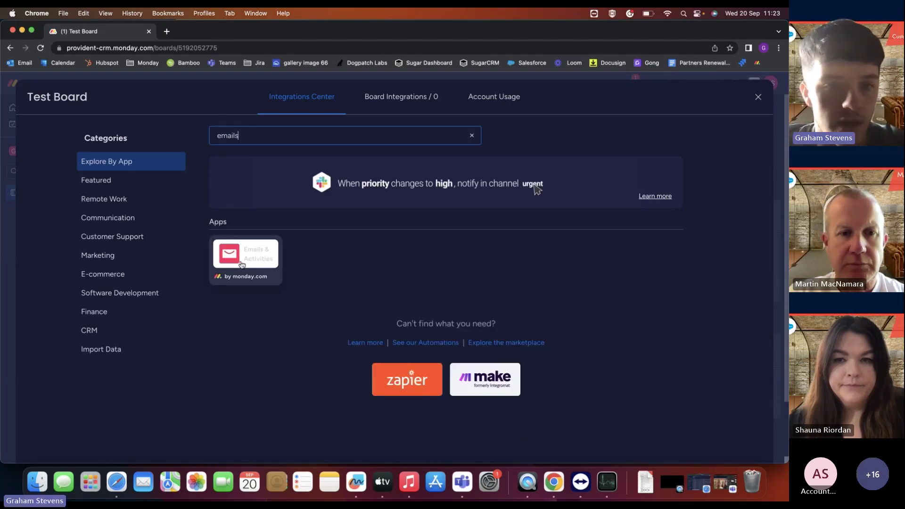
{"action": "left_click", "coordinate": [245, 259]}
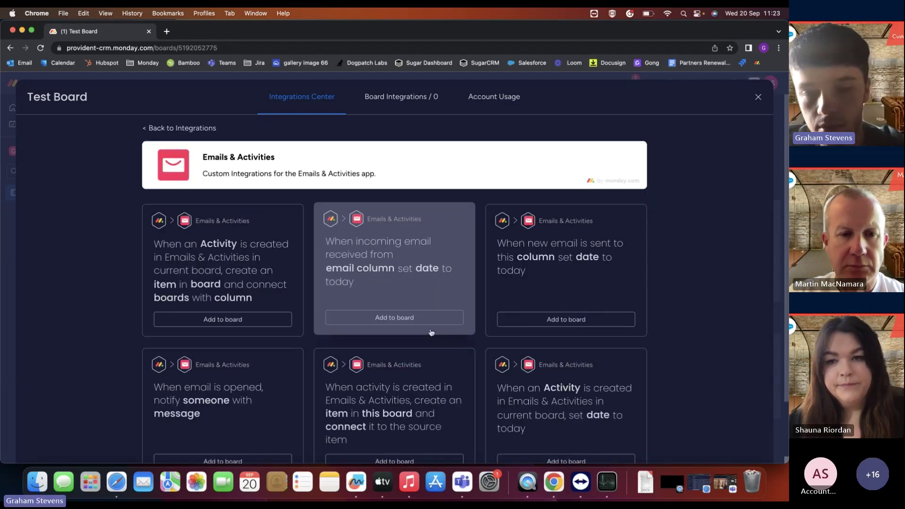
{"action": "scroll", "coordinate": [447, 375], "scroll_direction": "down", "scroll_amount": 2}
{"action": "scroll", "coordinate": [446, 374], "scroll_direction": "down", "scroll_amount": 2}
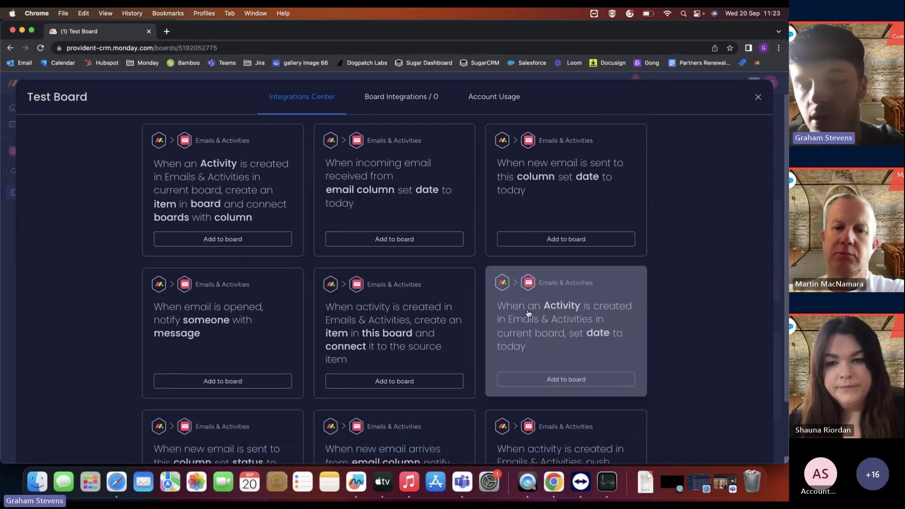
Add the recipe that sets the Date column to today when a Meeting is created in Emails & Activities on the current board
{"action": "left_click", "coordinate": [561, 323]}
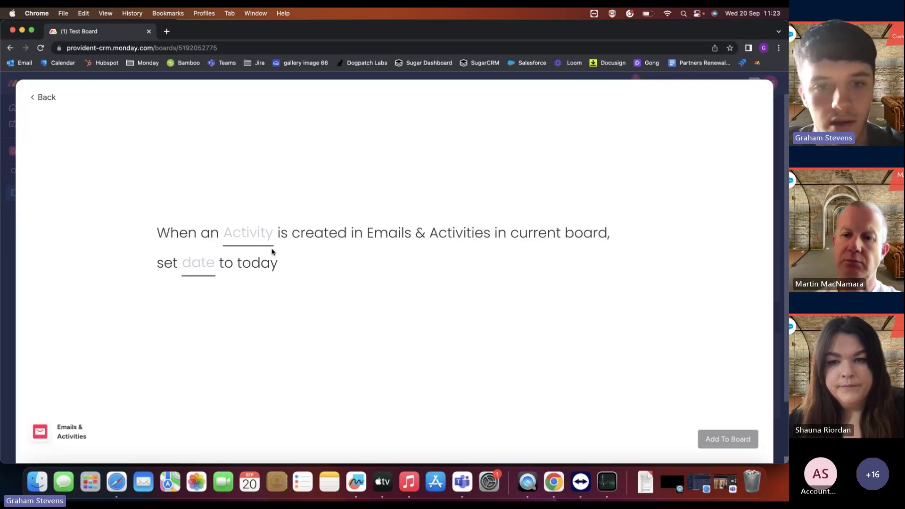
{"action": "left_click", "coordinate": [256, 239]}
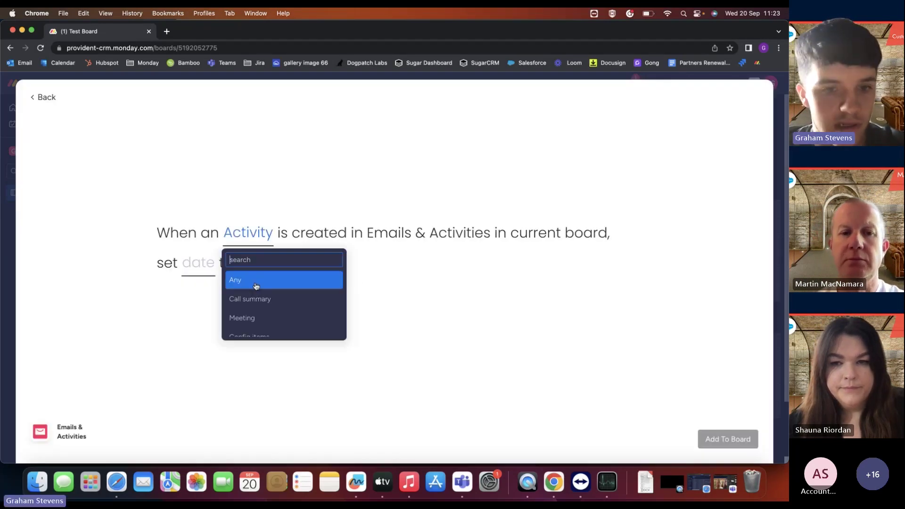
{"action": "left_click", "coordinate": [256, 316]}
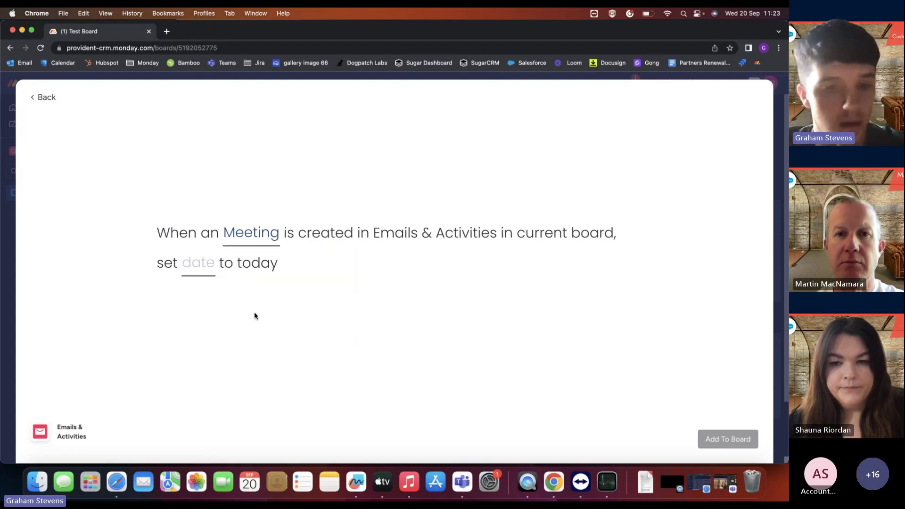
{"action": "left_click", "coordinate": [195, 272]}
{"action": "left_click", "coordinate": [211, 305]}
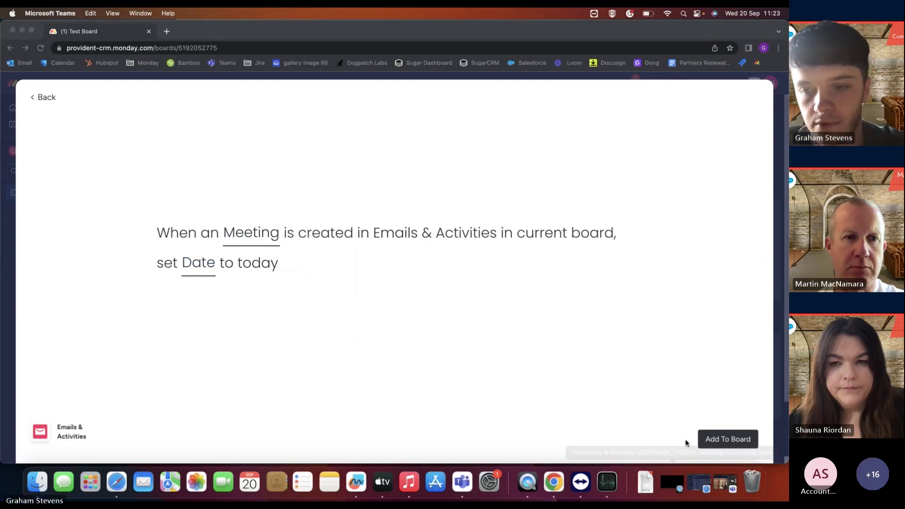
{"action": "left_click", "coordinate": [707, 441]}
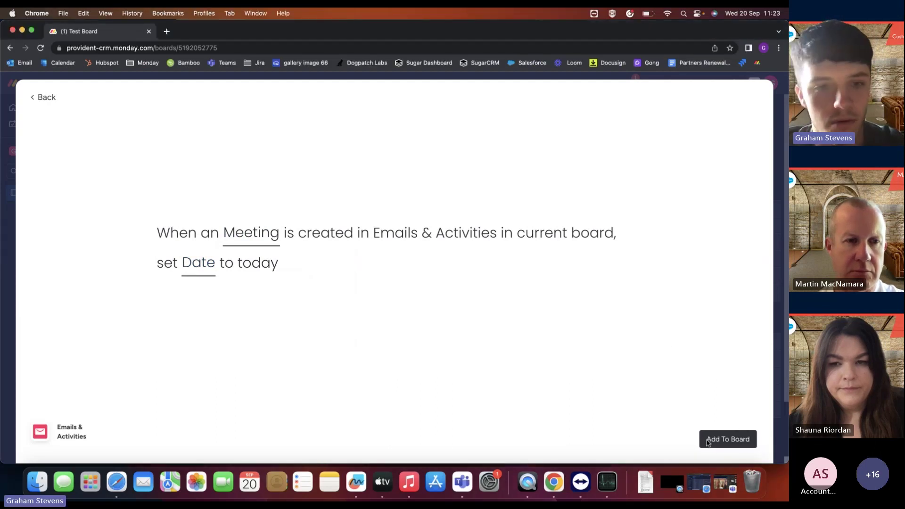
{"action": "left_click", "coordinate": [707, 441]}
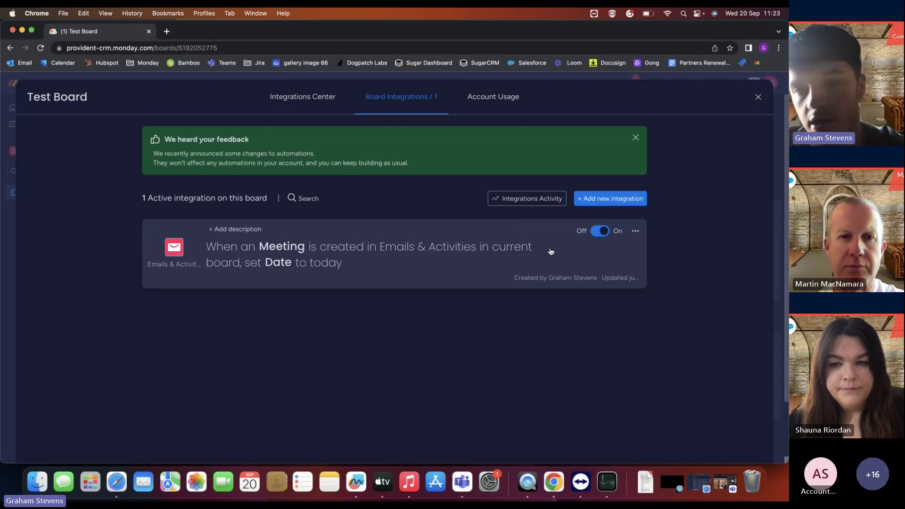
Switch the new Meeting integration off and back on
{"action": "left_click", "coordinate": [600, 232]}
{"action": "left_click", "coordinate": [600, 231]}
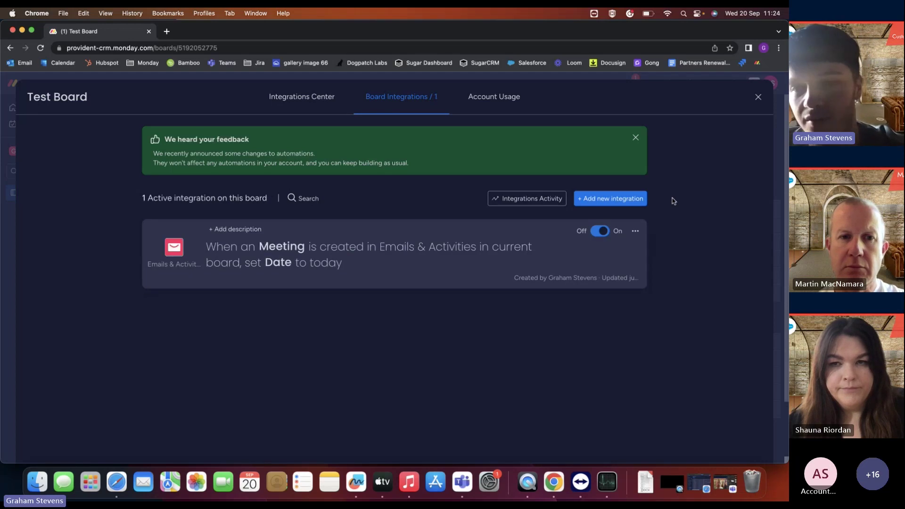
Add the Emails & Activities view to the Test 1 item and look at its settings
{"action": "left_click", "coordinate": [755, 97]}
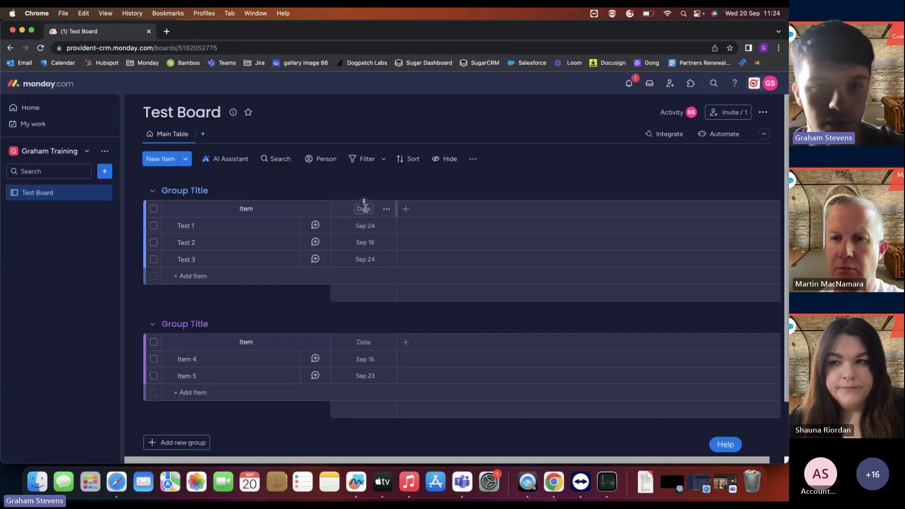
{"action": "left_click", "coordinate": [315, 226]}
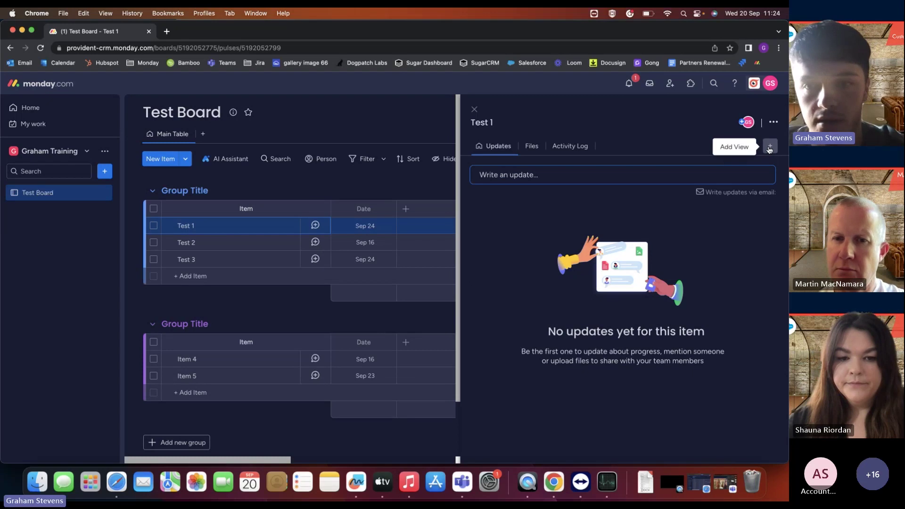
{"action": "left_click", "coordinate": [769, 148]}
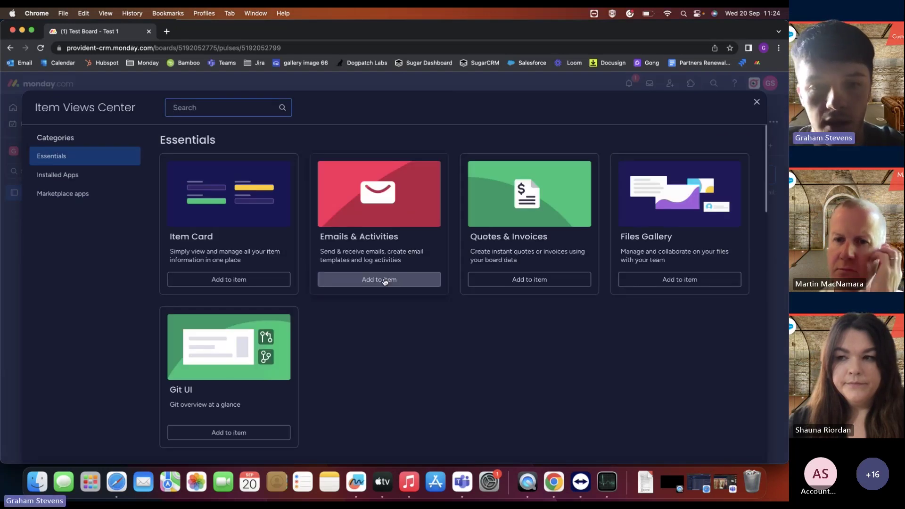
{"action": "left_click", "coordinate": [385, 280]}
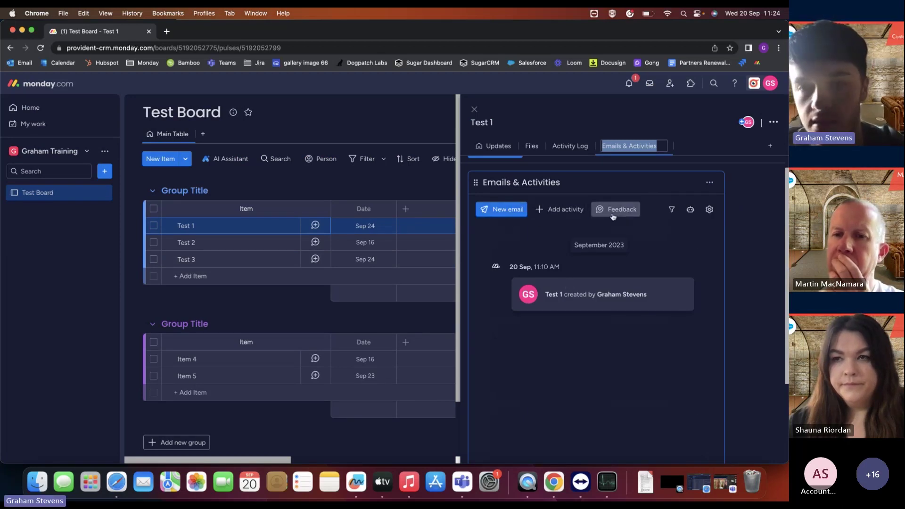
{"action": "left_click", "coordinate": [708, 211]}
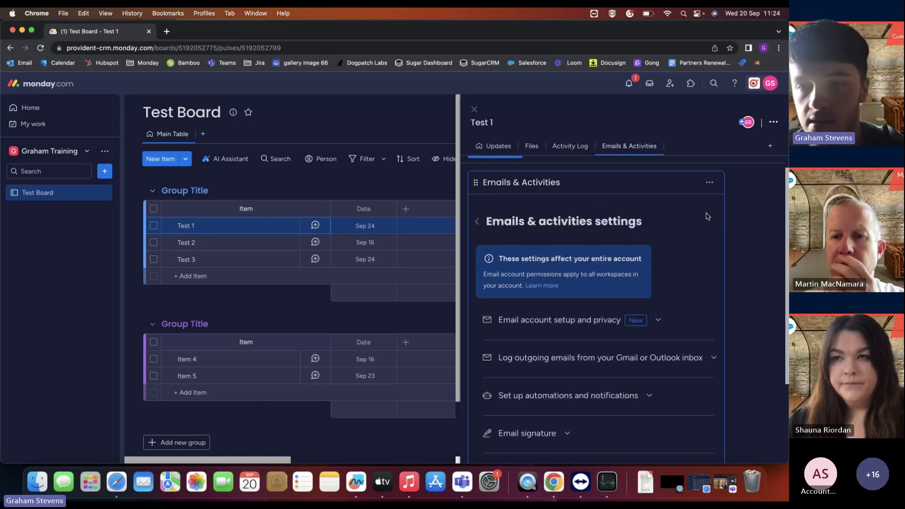
{"action": "left_click", "coordinate": [477, 221]}
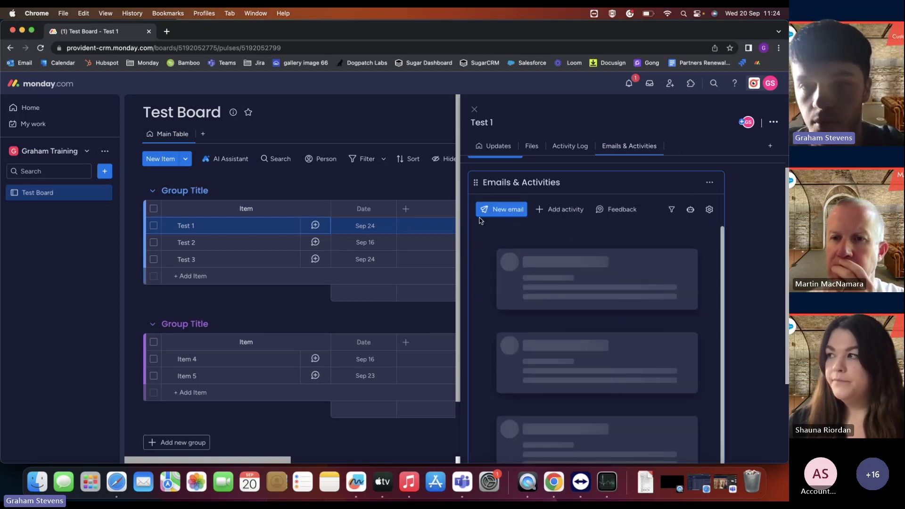
Log a Meeting activity on Test 1 with the default date and time, and reload the board to check the item's date
{"action": "left_click", "coordinate": [554, 215]}
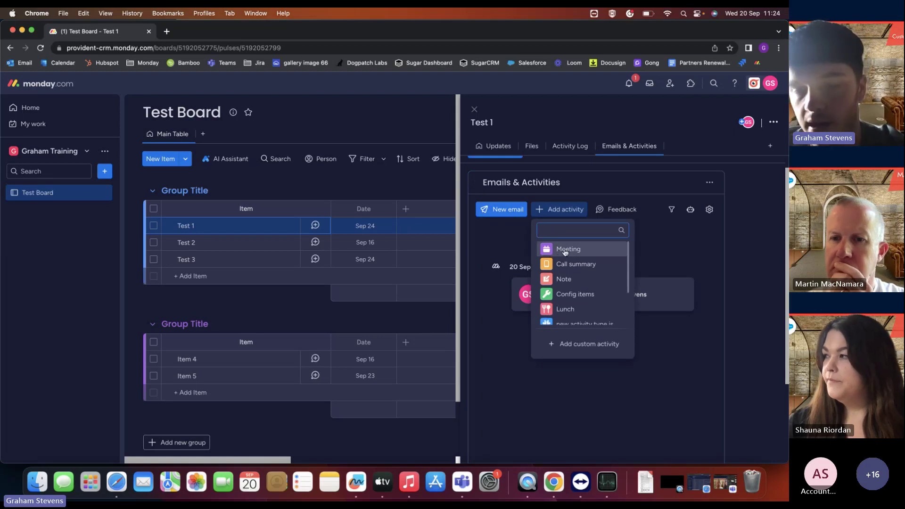
{"action": "left_click", "coordinate": [566, 250]}
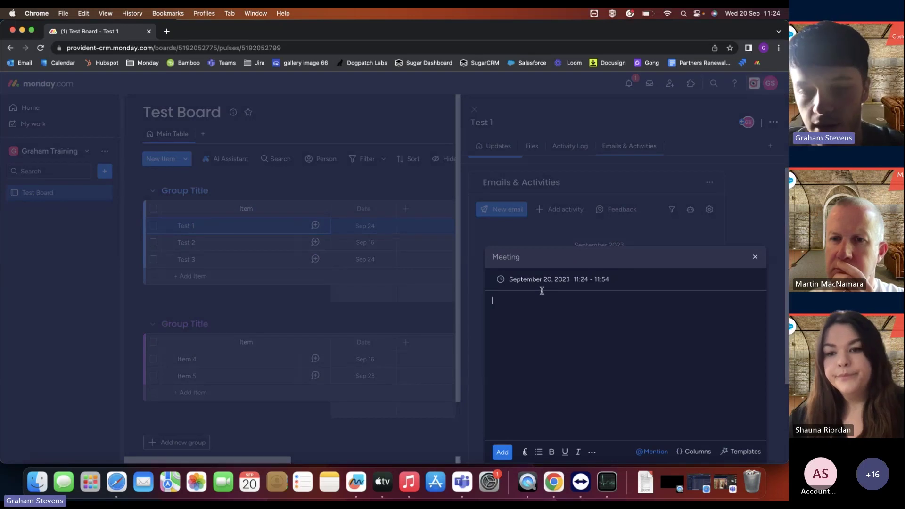
{"action": "left_click", "coordinate": [501, 452]}
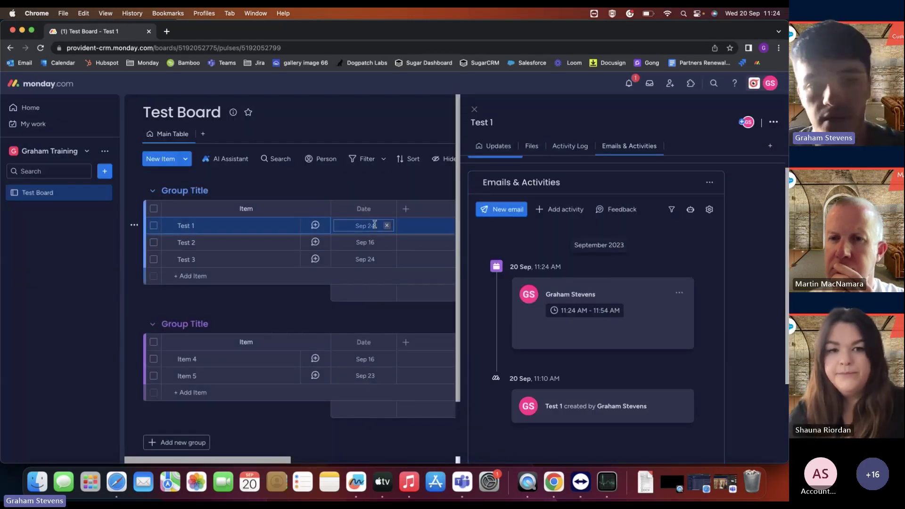
{"action": "left_click", "coordinate": [475, 111]}
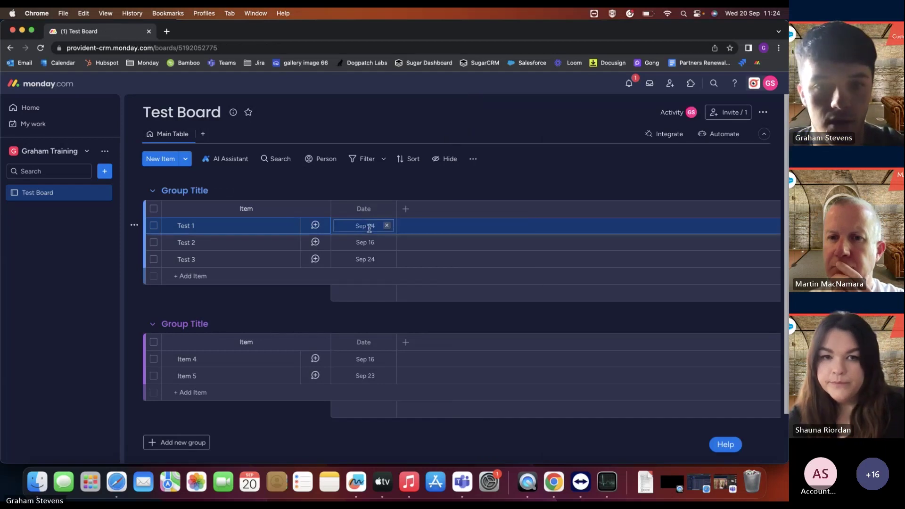
{"action": "left_click", "coordinate": [41, 49]}
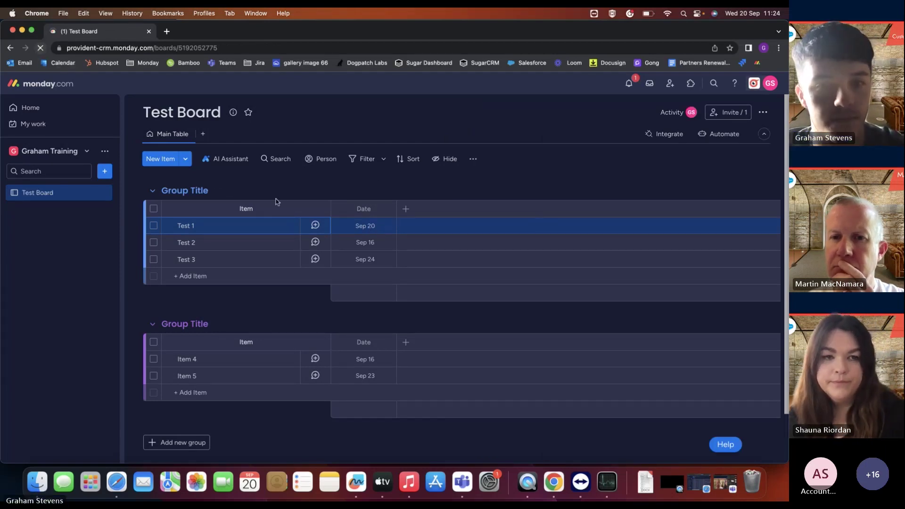